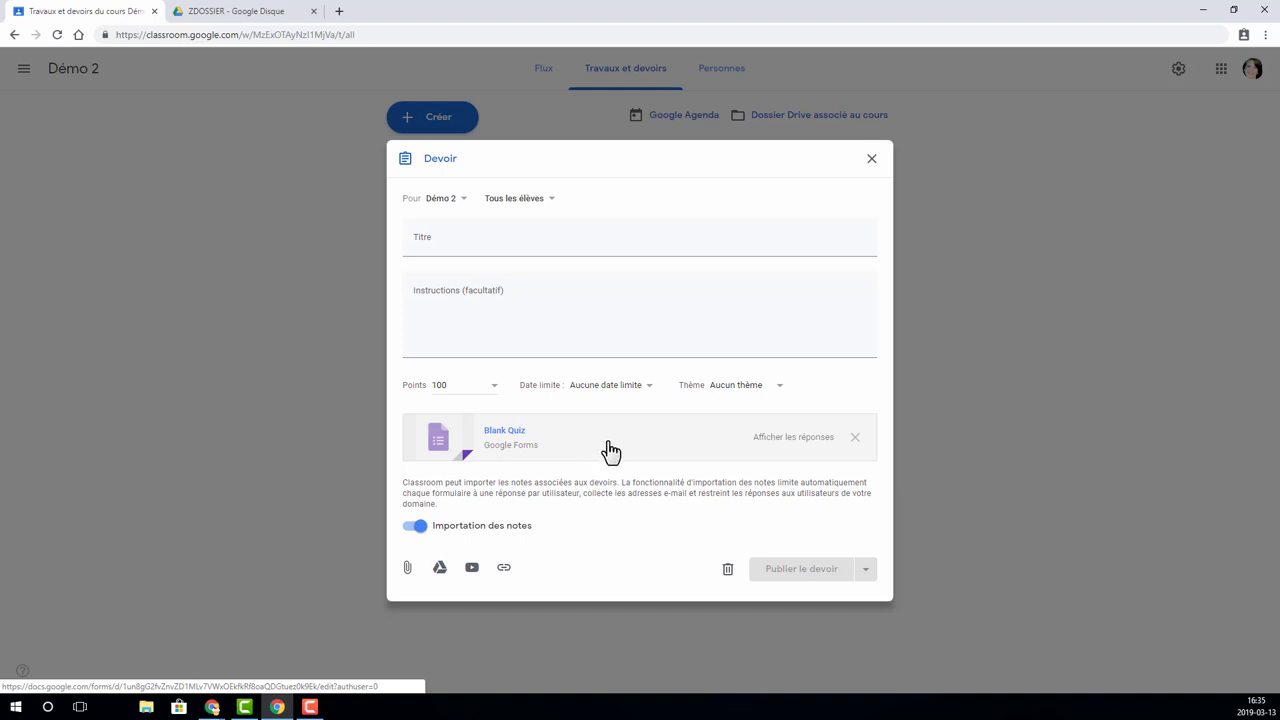
# - Open the assignment's attached Blank Quiz form and set both its title and its file name to "Rétroaction"
pyautogui.click(610, 455)
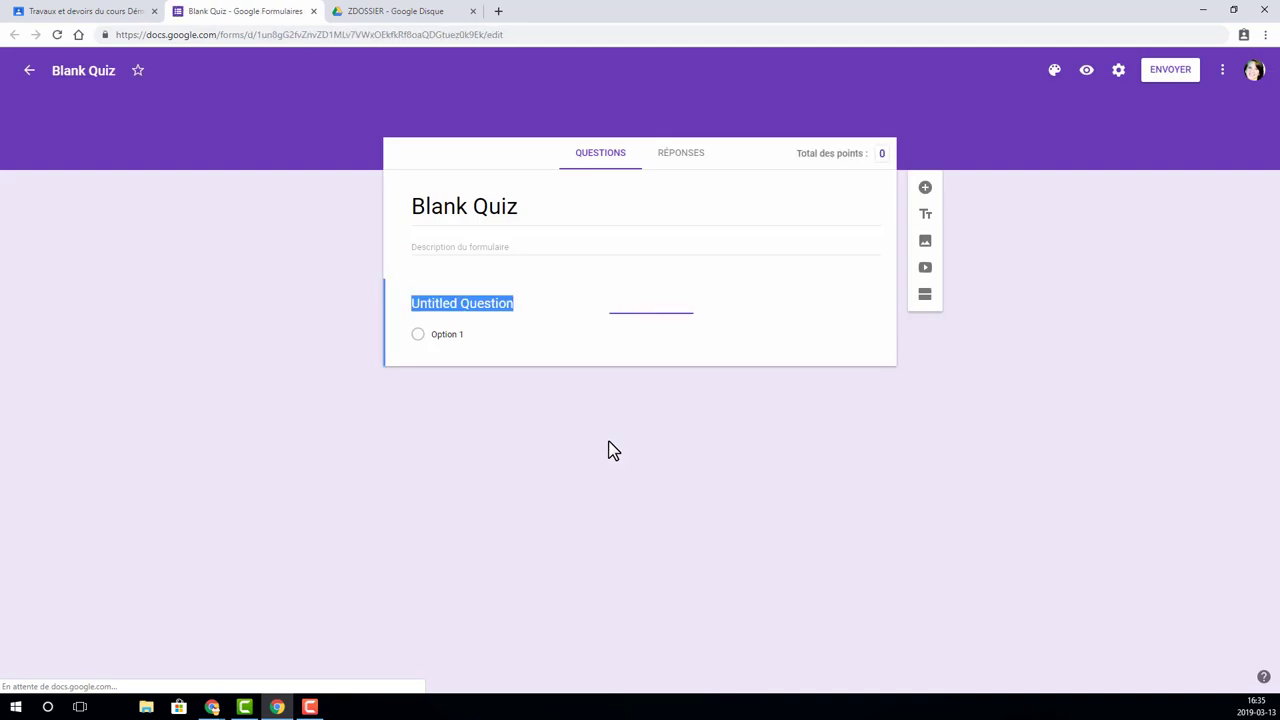
pyautogui.click(479, 207)
pyautogui.write('R')
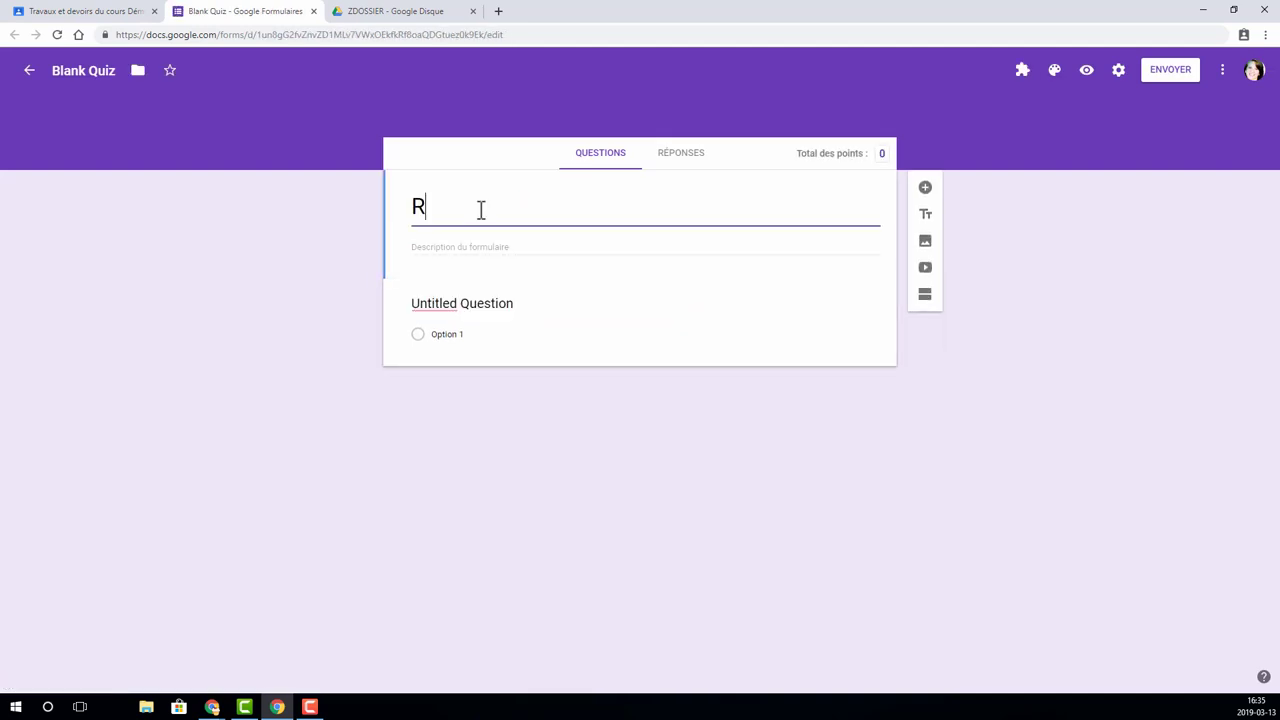
pyautogui.write('étroaction')
pyautogui.click(112, 70)
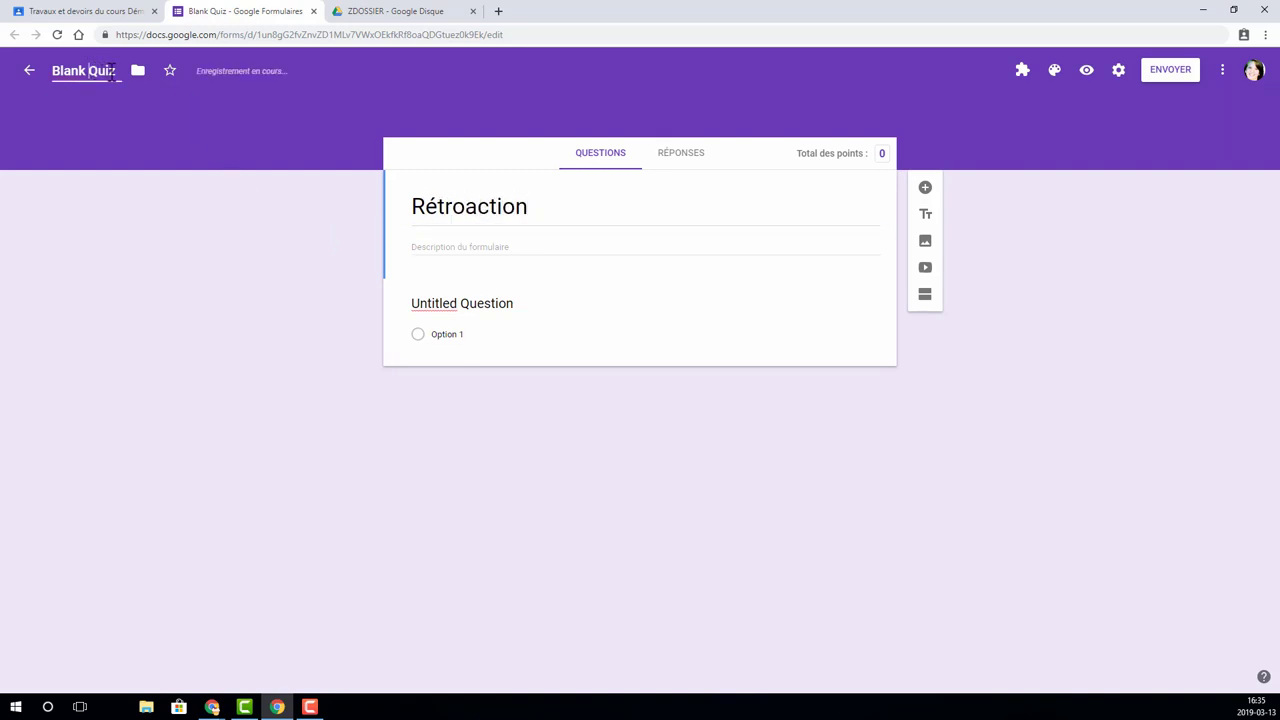
pyautogui.moveTo(120, 70); pyautogui.dragTo(43, 82)
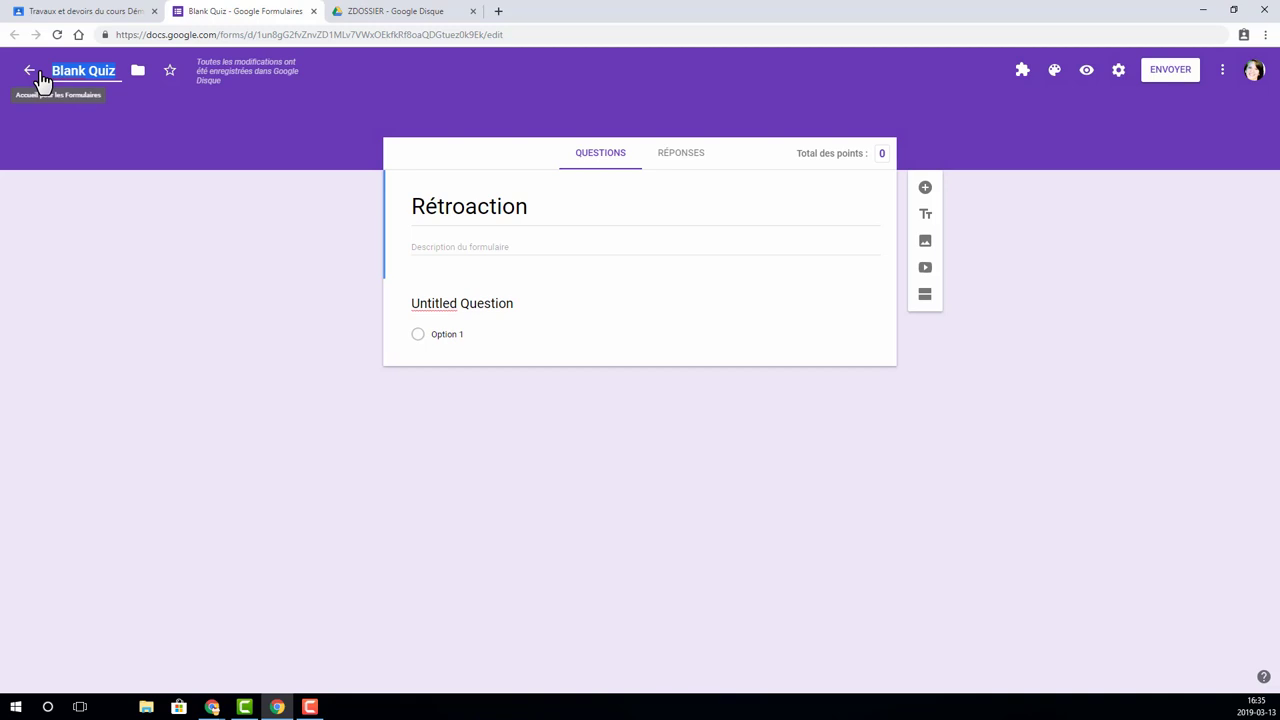
pyautogui.write('Rétroaction')
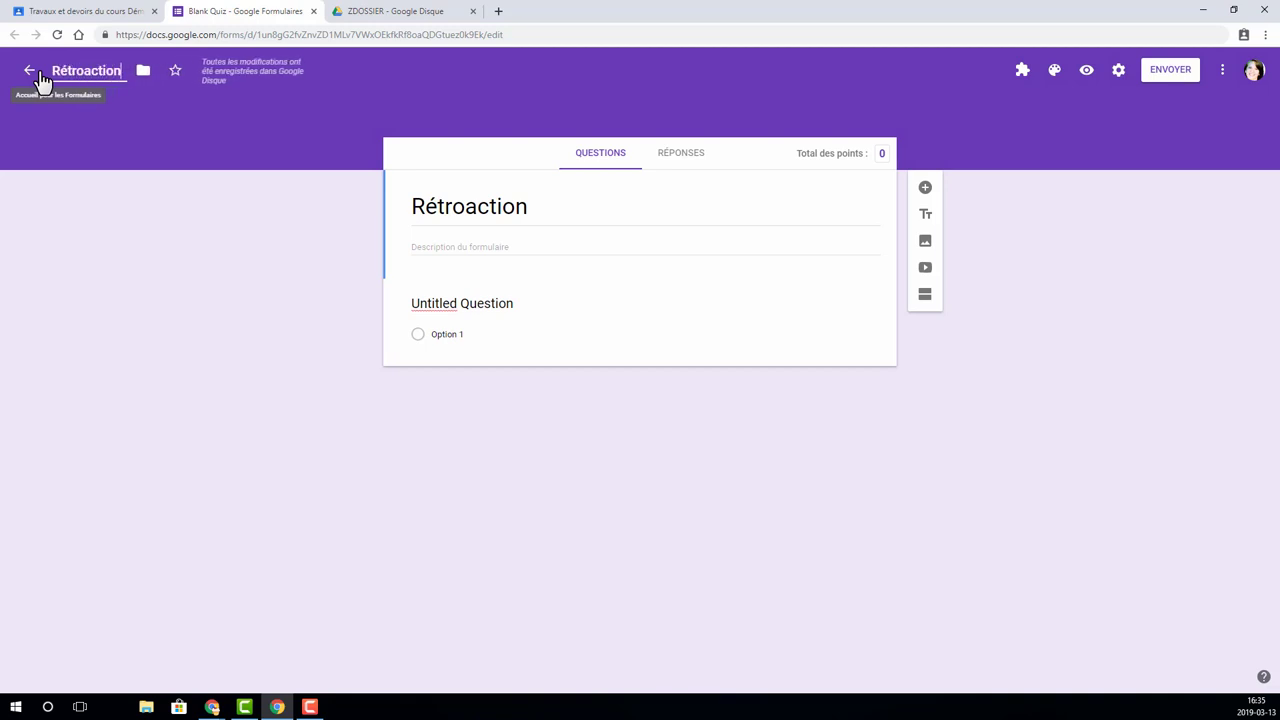
# - Title the first multiple-choice question "Question" and give it the options "Oui", "non" and "peut-être"
pyautogui.click(462, 303)
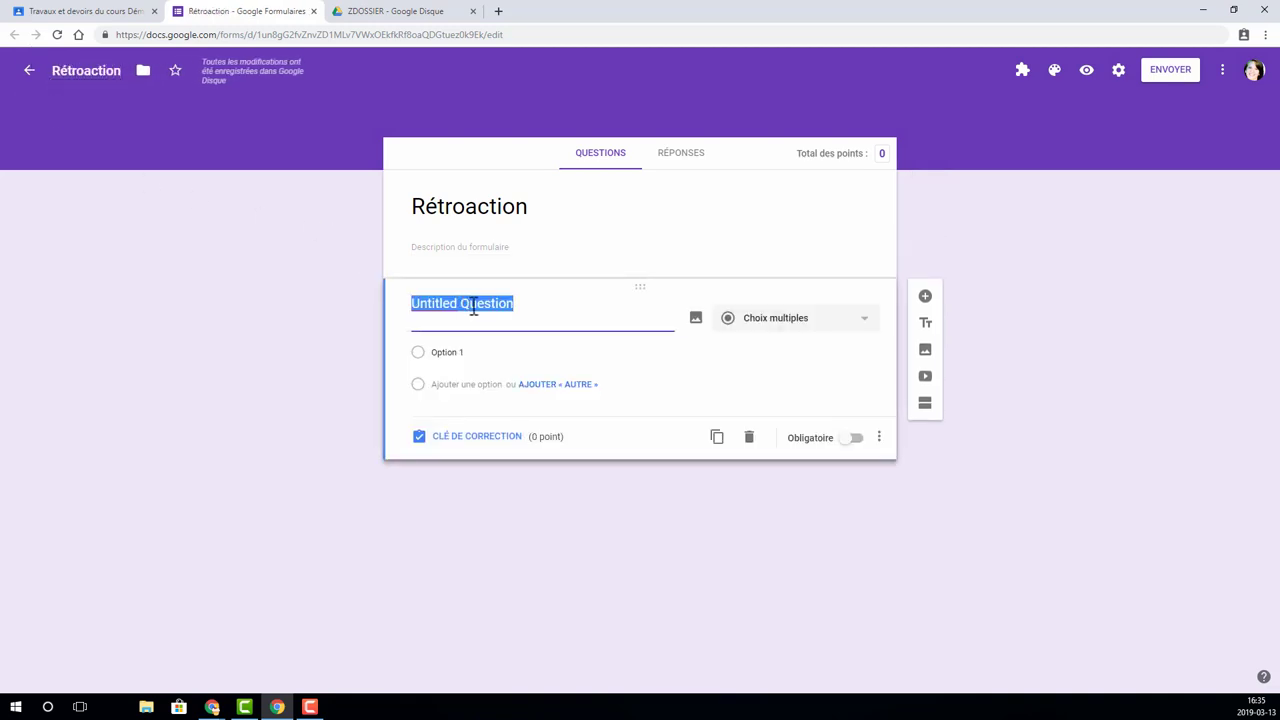
pyautogui.write('Question')
pyautogui.click(445, 344)
pyautogui.write('Oui')
pyautogui.click(457, 376)
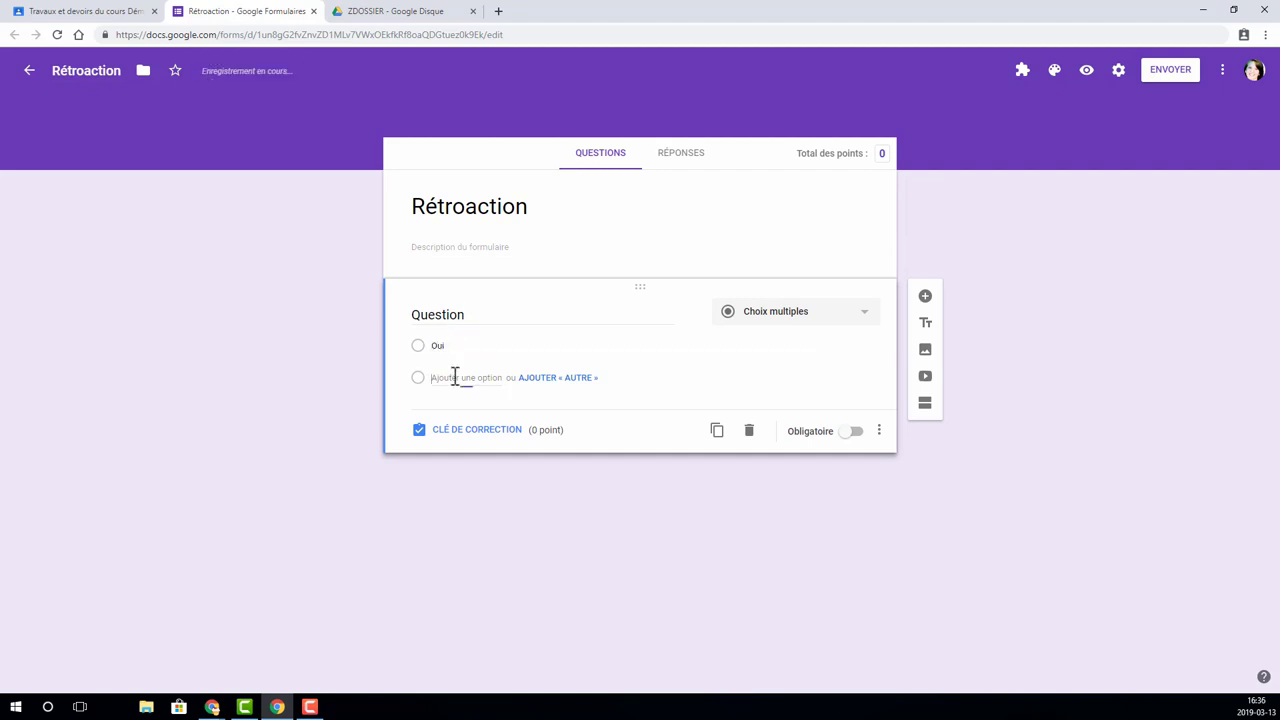
pyautogui.write('nom')
pyautogui.click(452, 410)
pyautogui.write('peut-être')
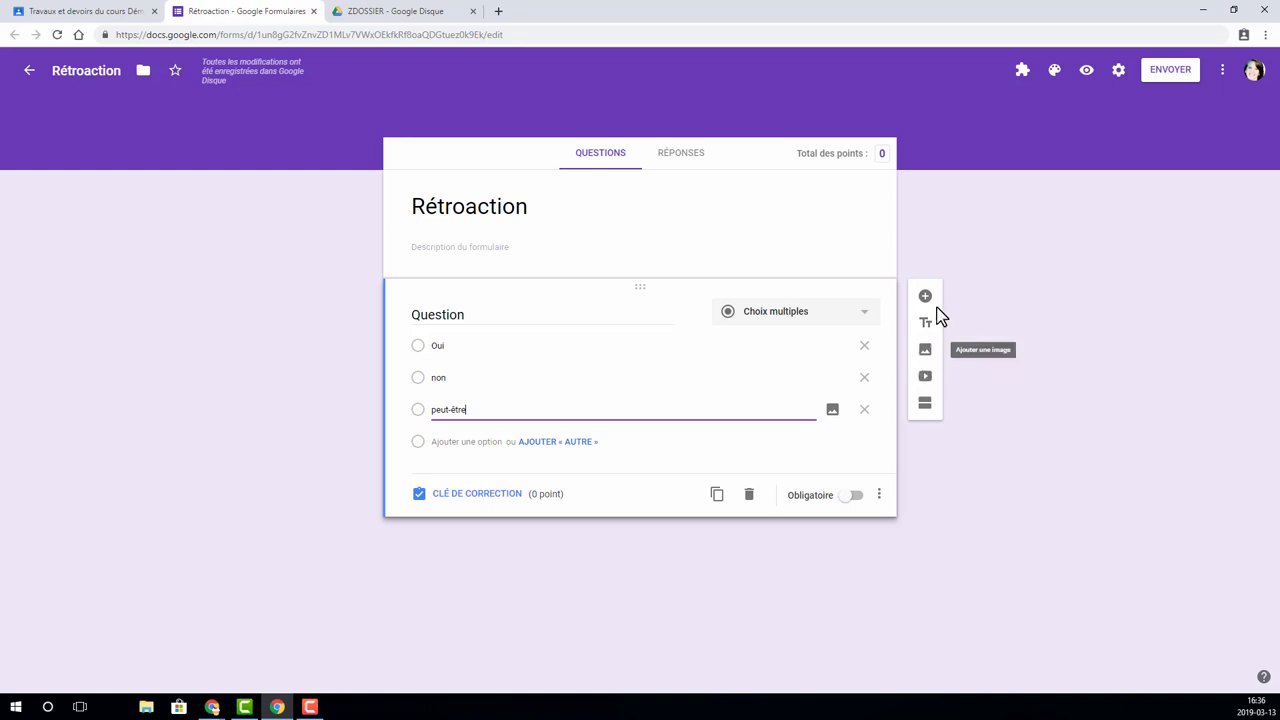
# - In the first question's answer key, mark "Oui" as the correct answer and assign 2 points
pyautogui.click(489, 500)
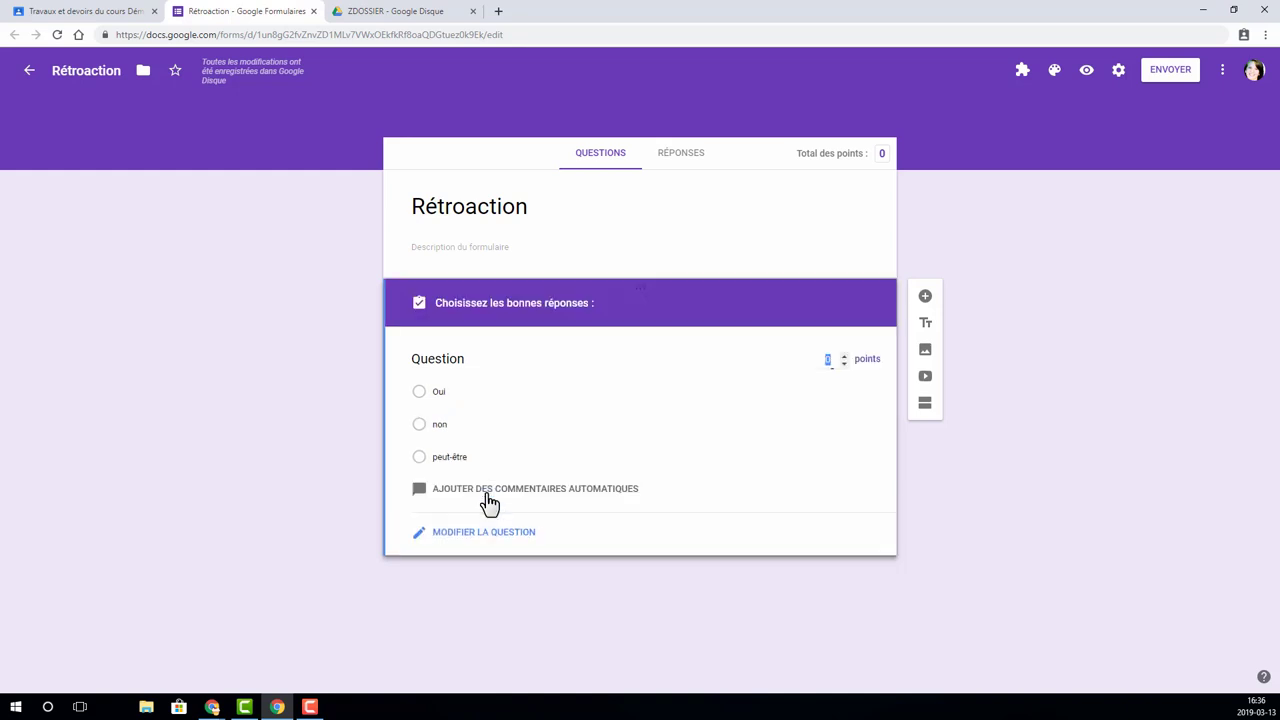
pyautogui.click(423, 394)
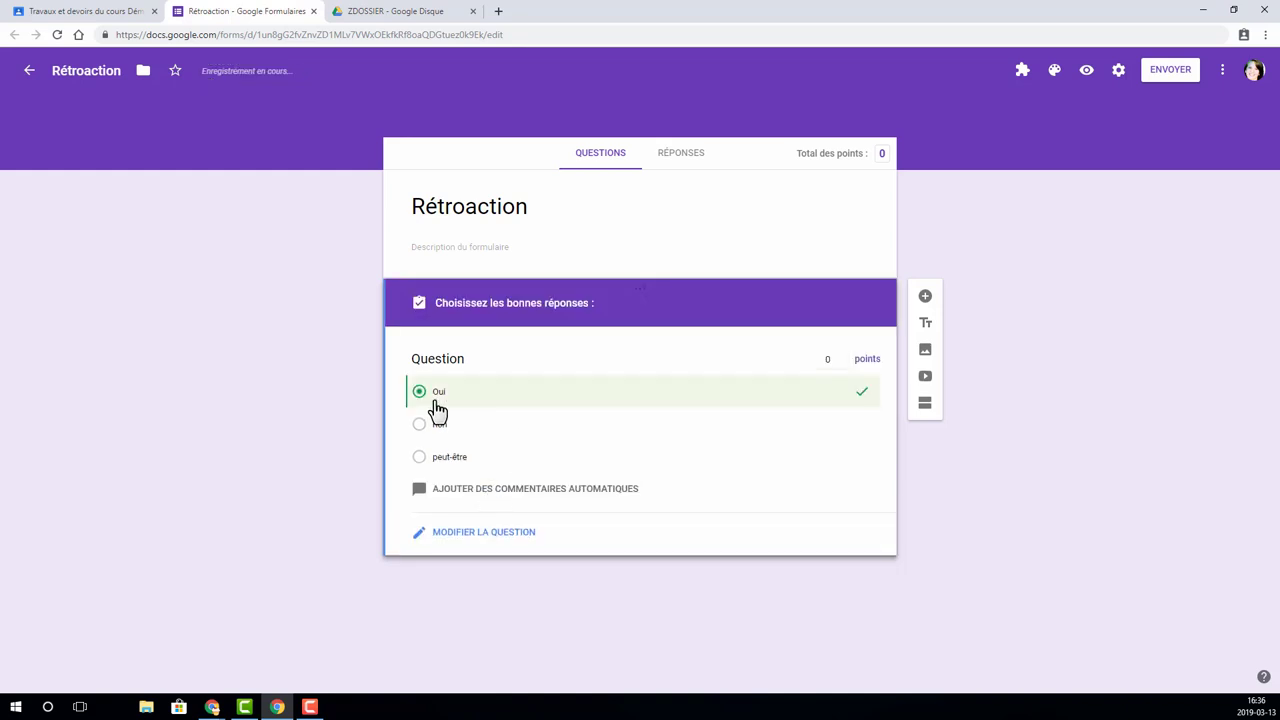
pyautogui.click(833, 360)
pyautogui.click(514, 538)
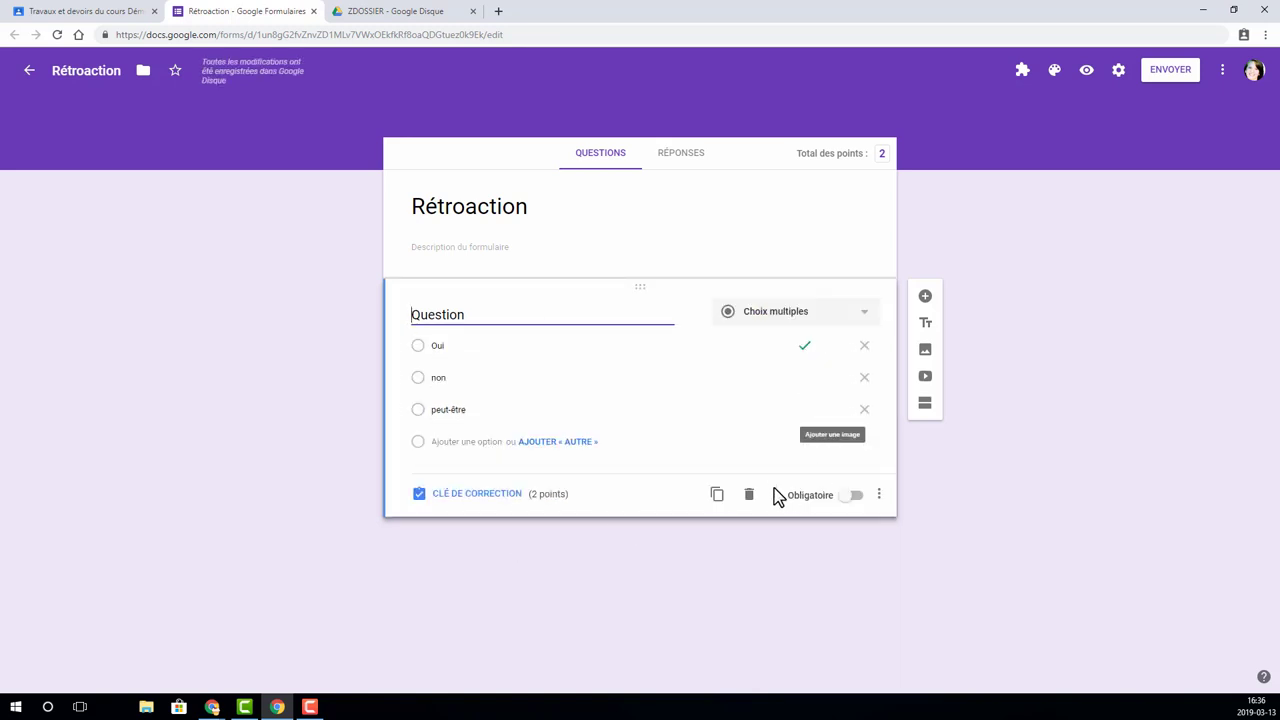
# - Duplicate the first question, change the copy to a short answer (Réponse courte) and title it "Question 2"
pyautogui.click(715, 498)
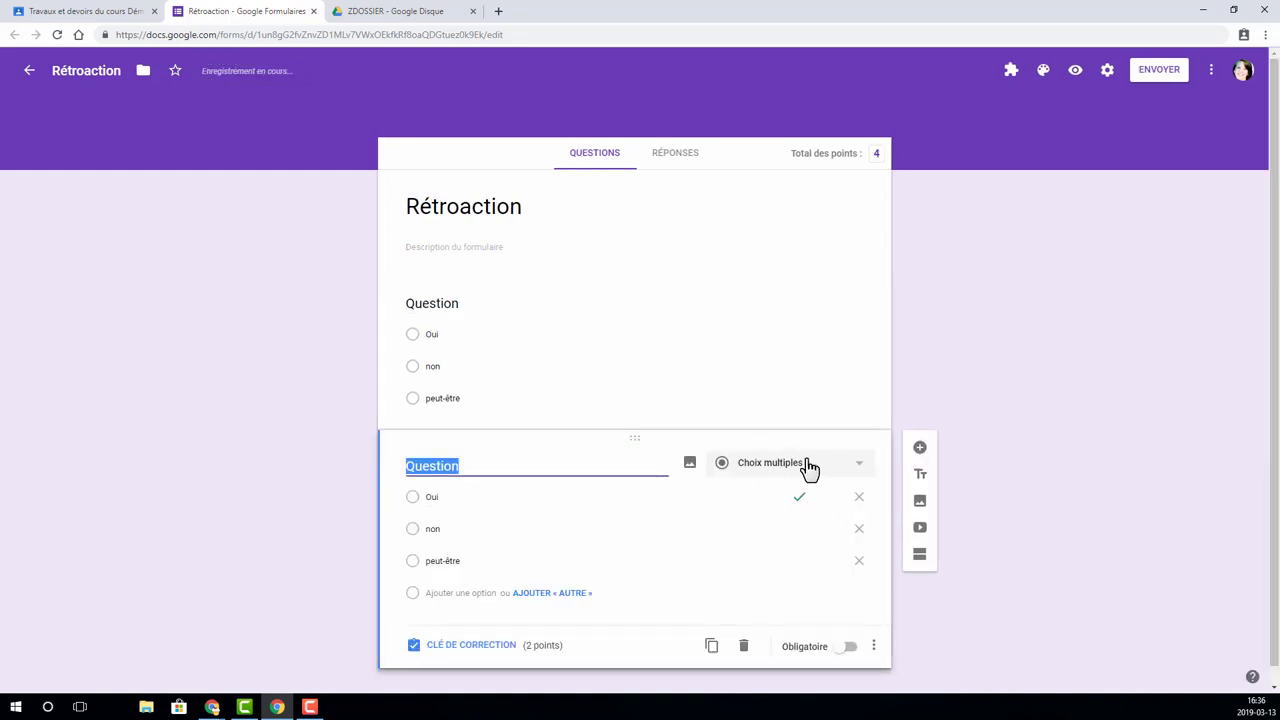
pyautogui.click(862, 468)
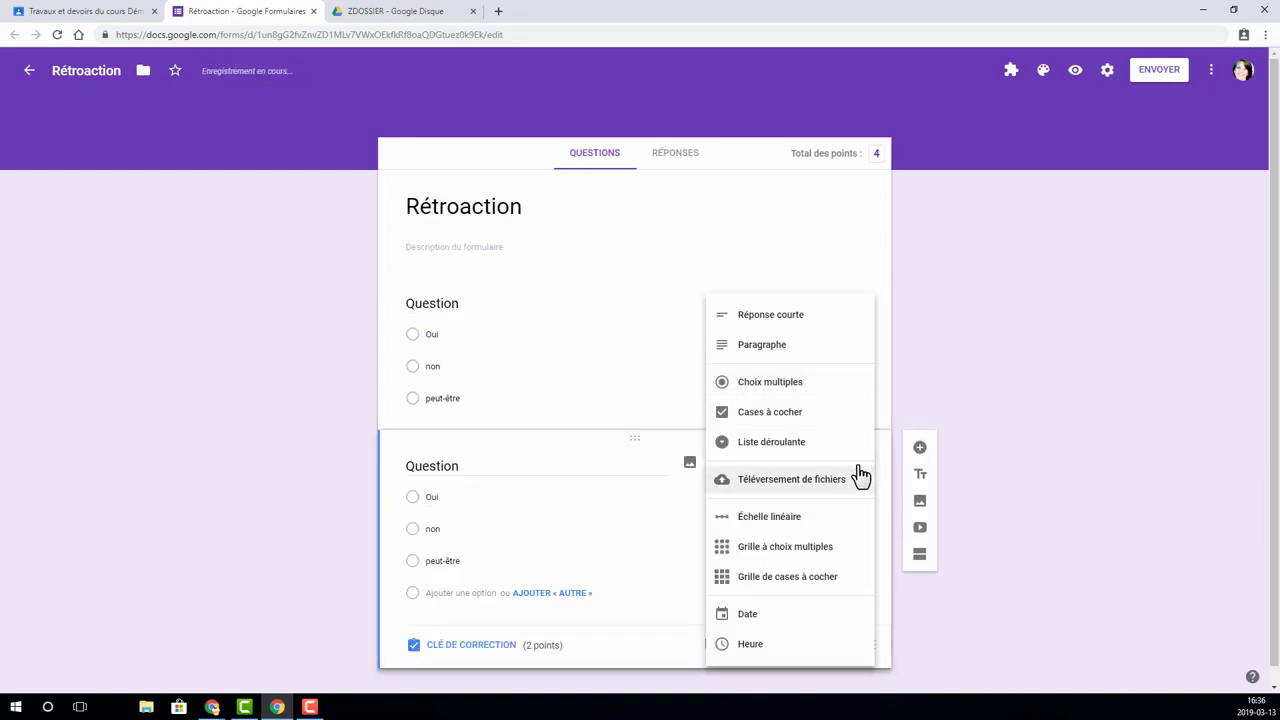
pyautogui.click(793, 324)
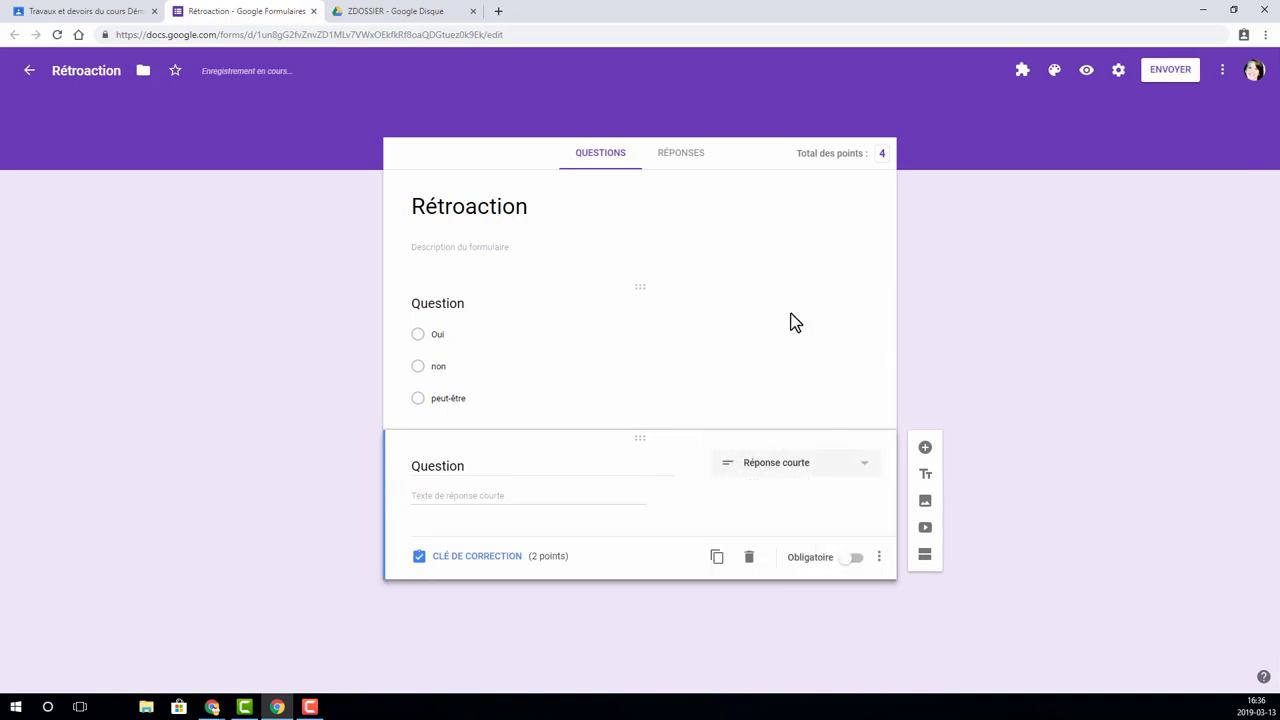
pyautogui.click(472, 467)
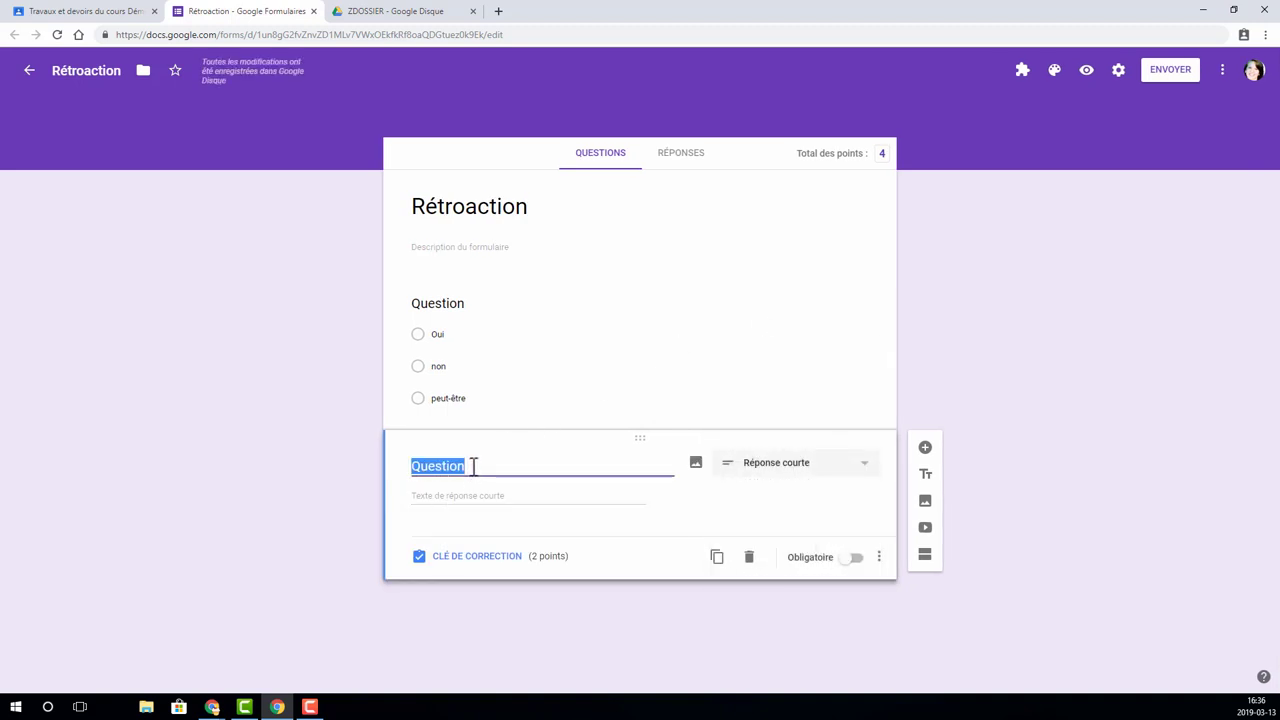
pyautogui.click(477, 464)
pyautogui.write('2')
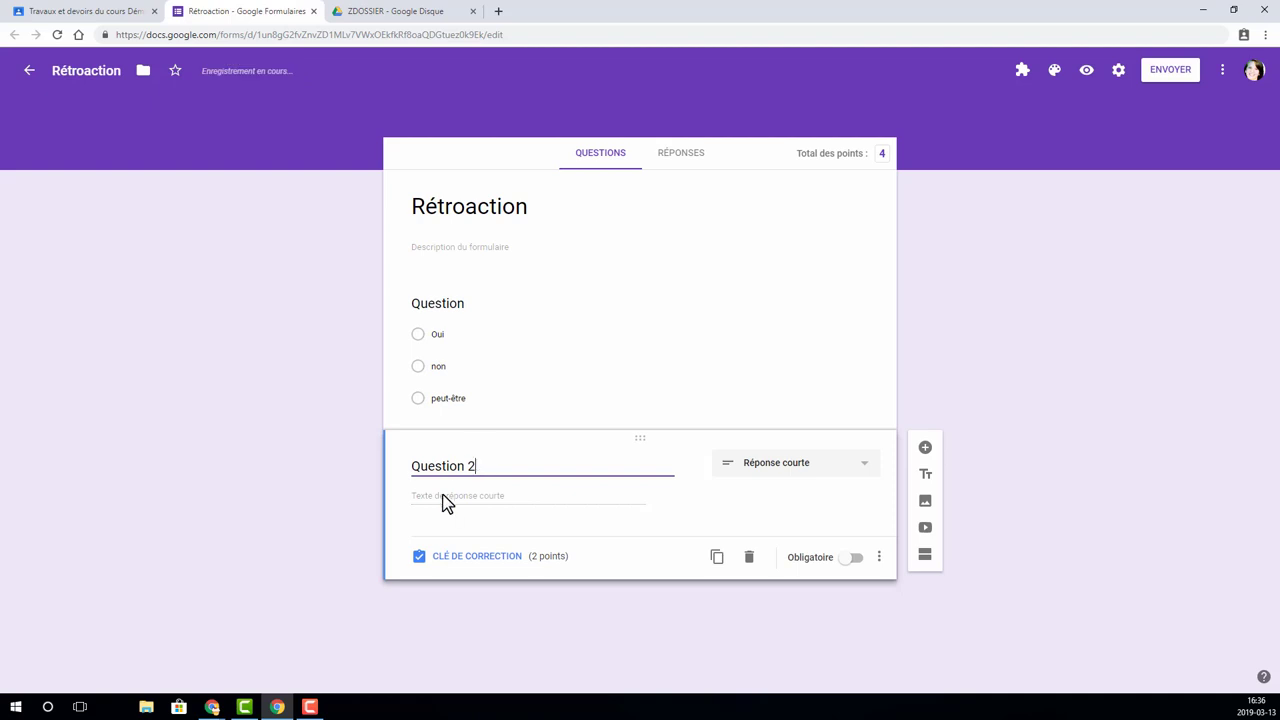
# - In the short-answer question's answer key, enter 34 for both accepted answers and mark all other answers as incorrect
pyautogui.click(468, 557)
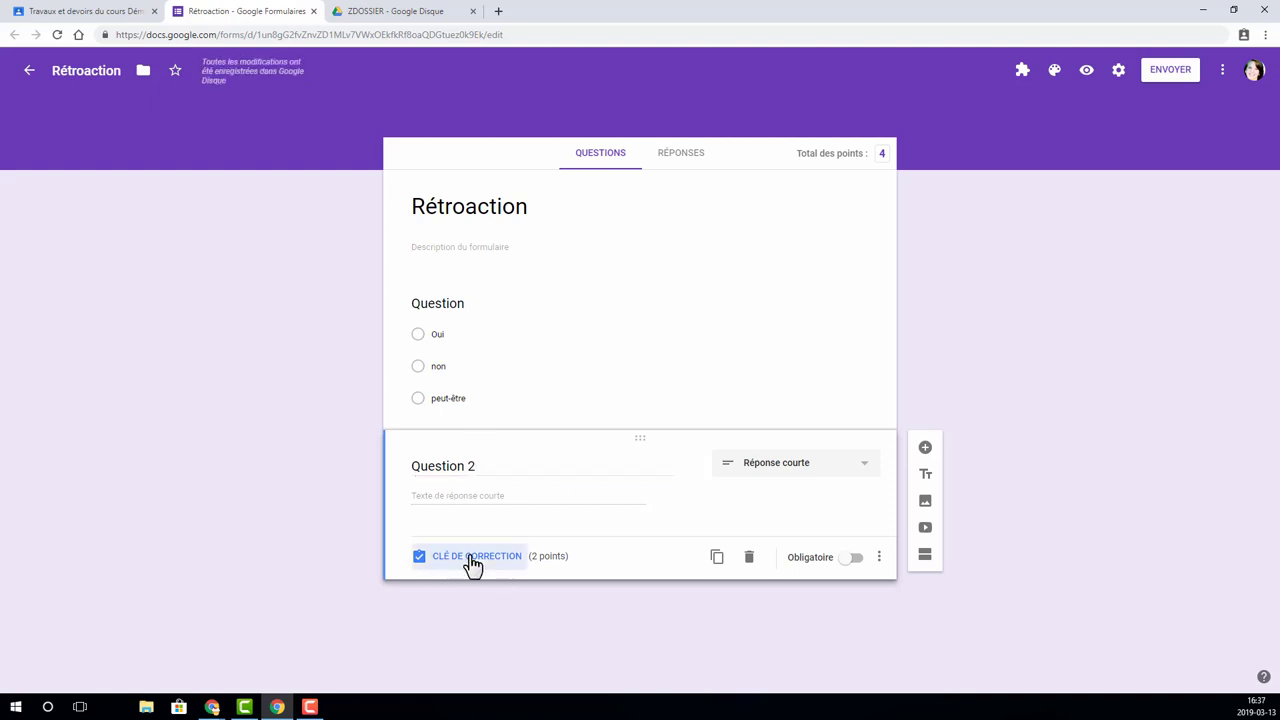
pyautogui.click(451, 540)
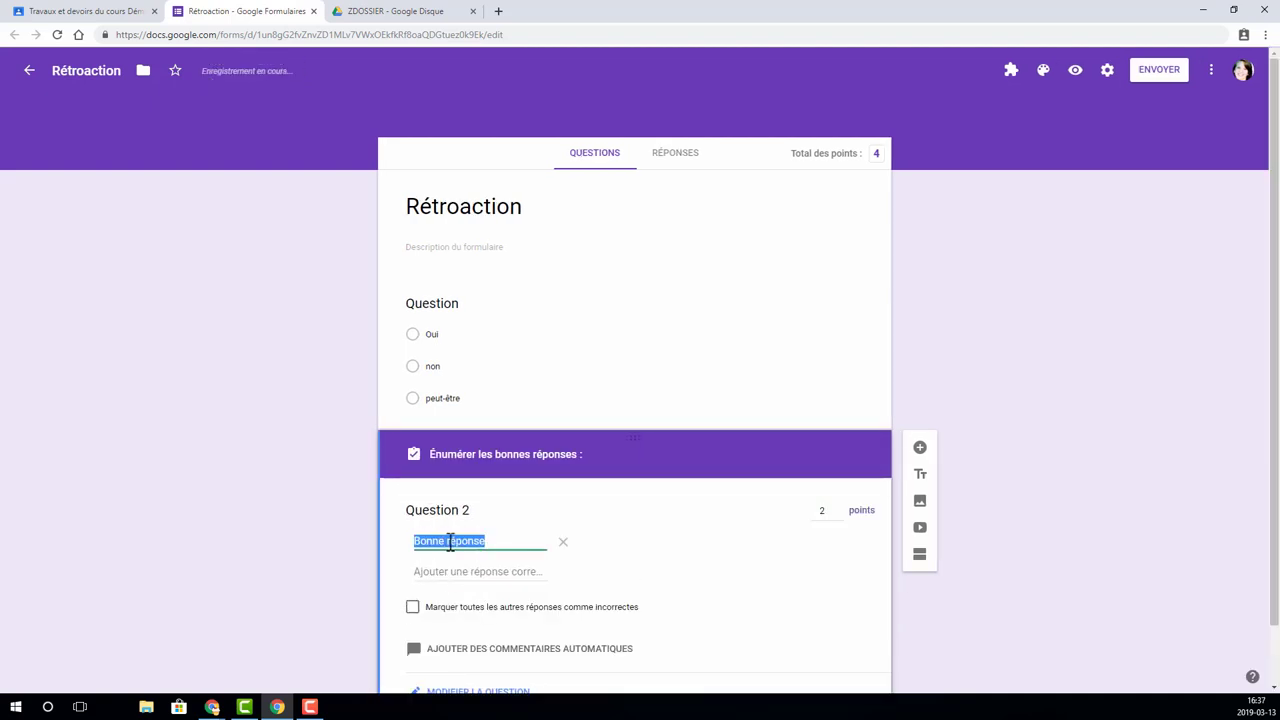
pyautogui.write('34')
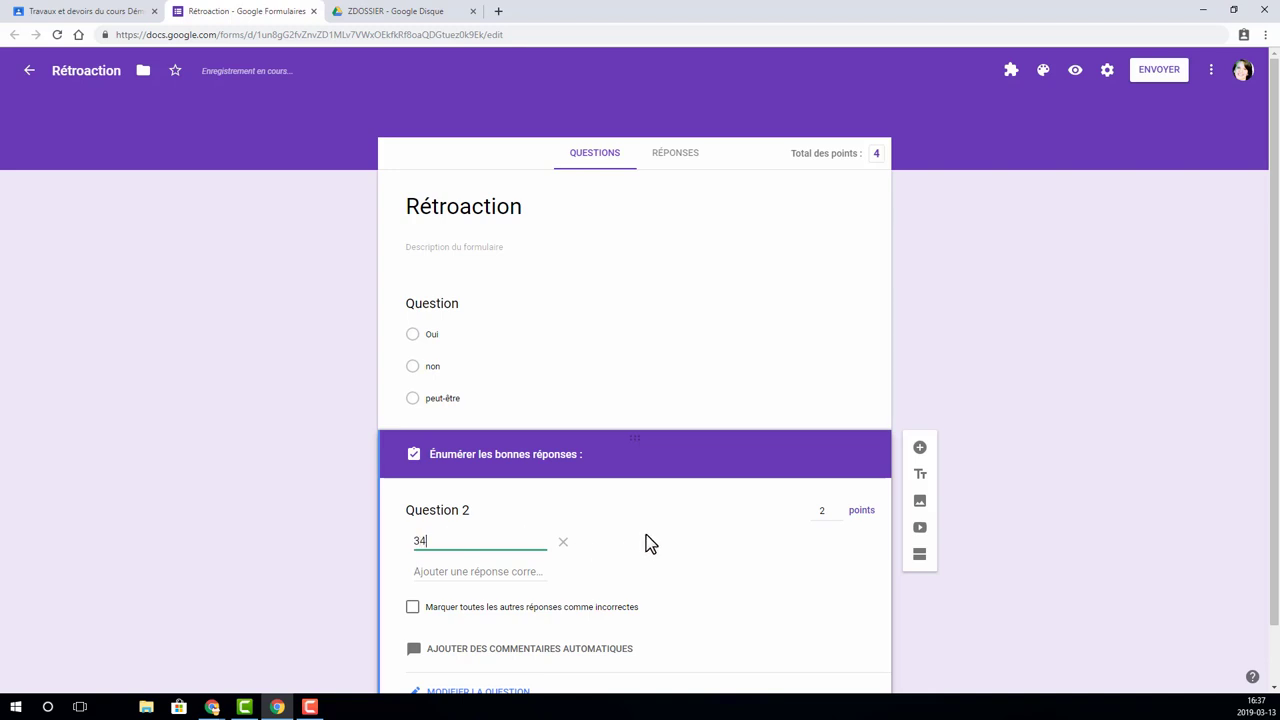
pyautogui.scroll(-1, 645, 542)
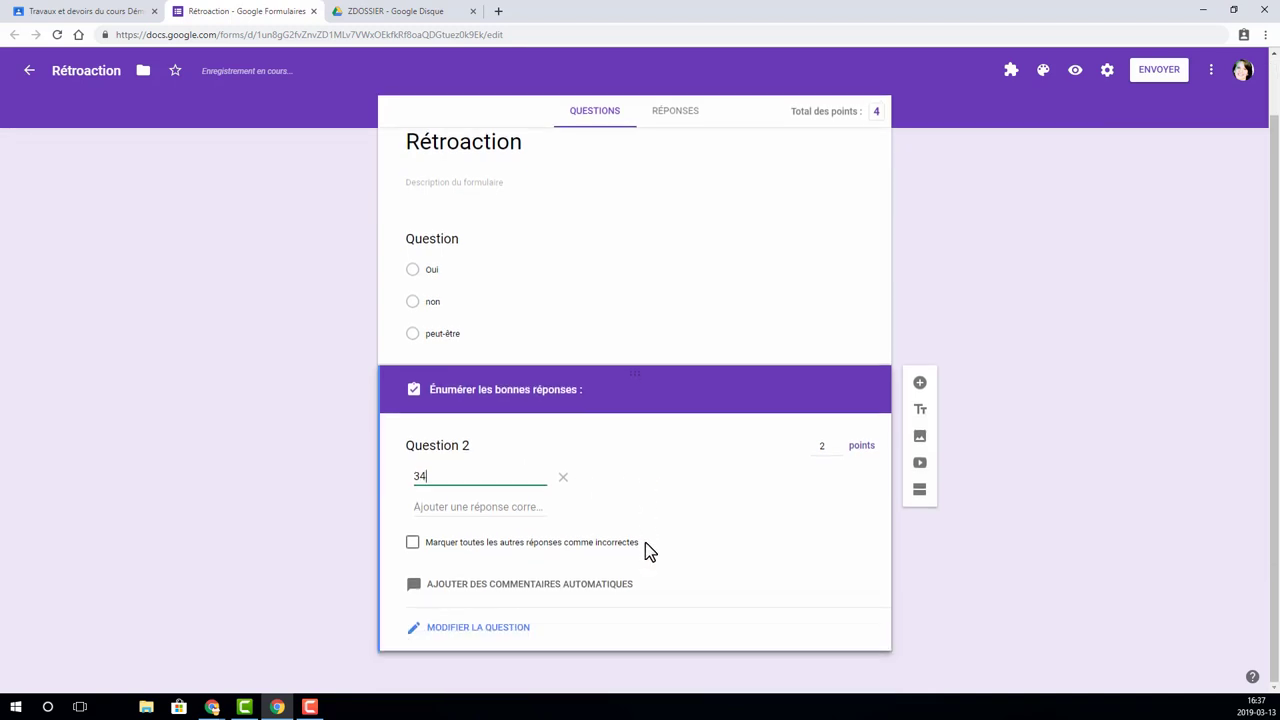
pyautogui.click(427, 506)
pyautogui.write('34')
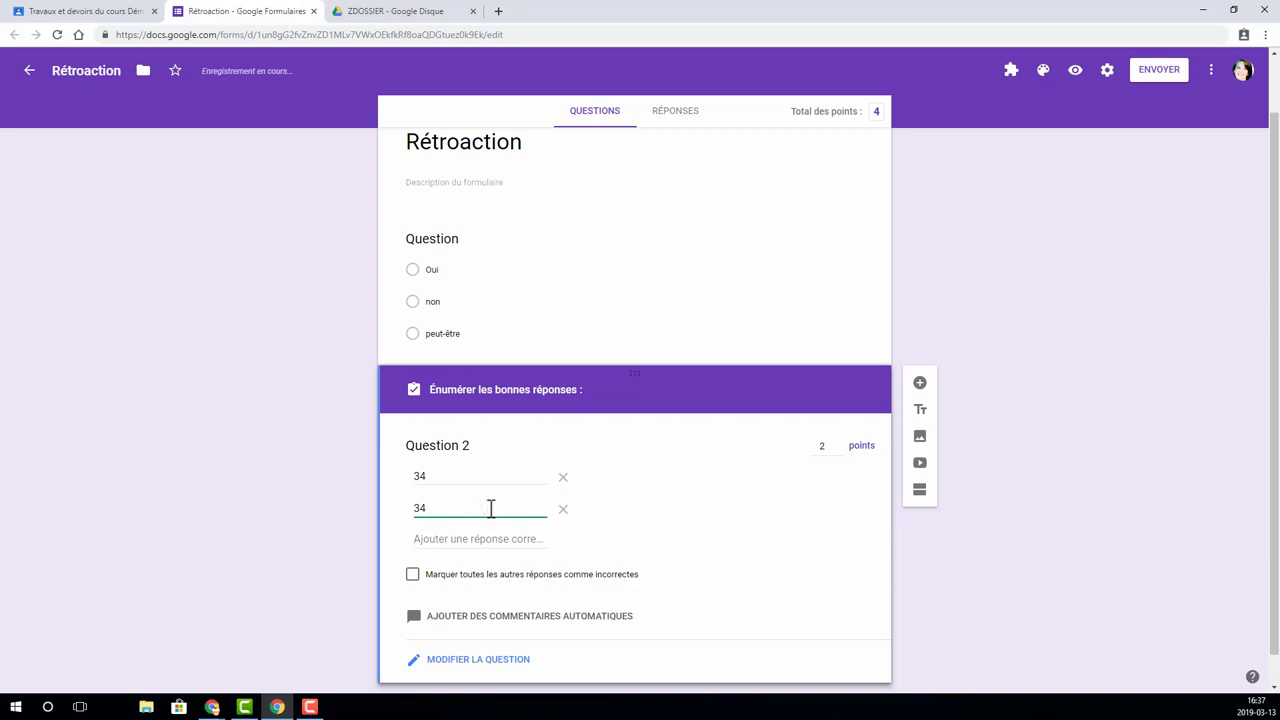
pyautogui.click(413, 577)
pyautogui.scroll(-1, 662, 548)
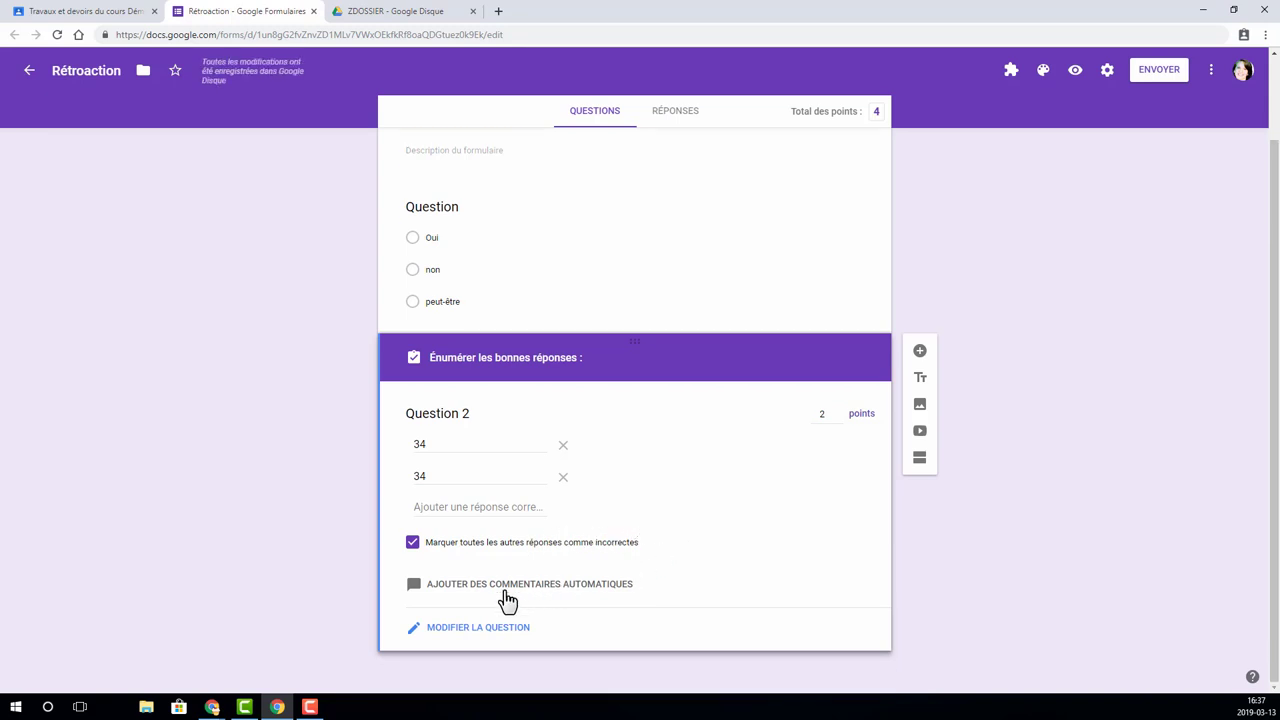
pyautogui.click(505, 629)
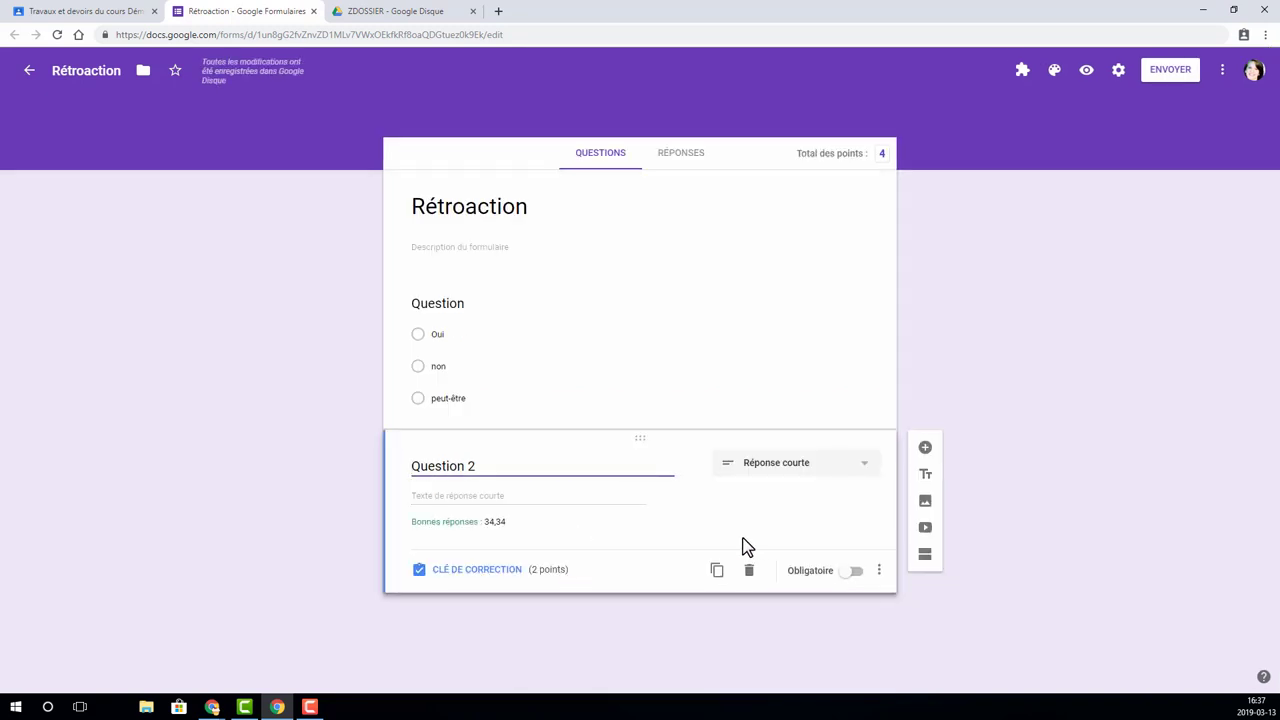
# - Duplicate the short-answer question, convert the copy to checkboxes (Cases à cocher) and add Option 2 through Option 5
pyautogui.click(716, 570)
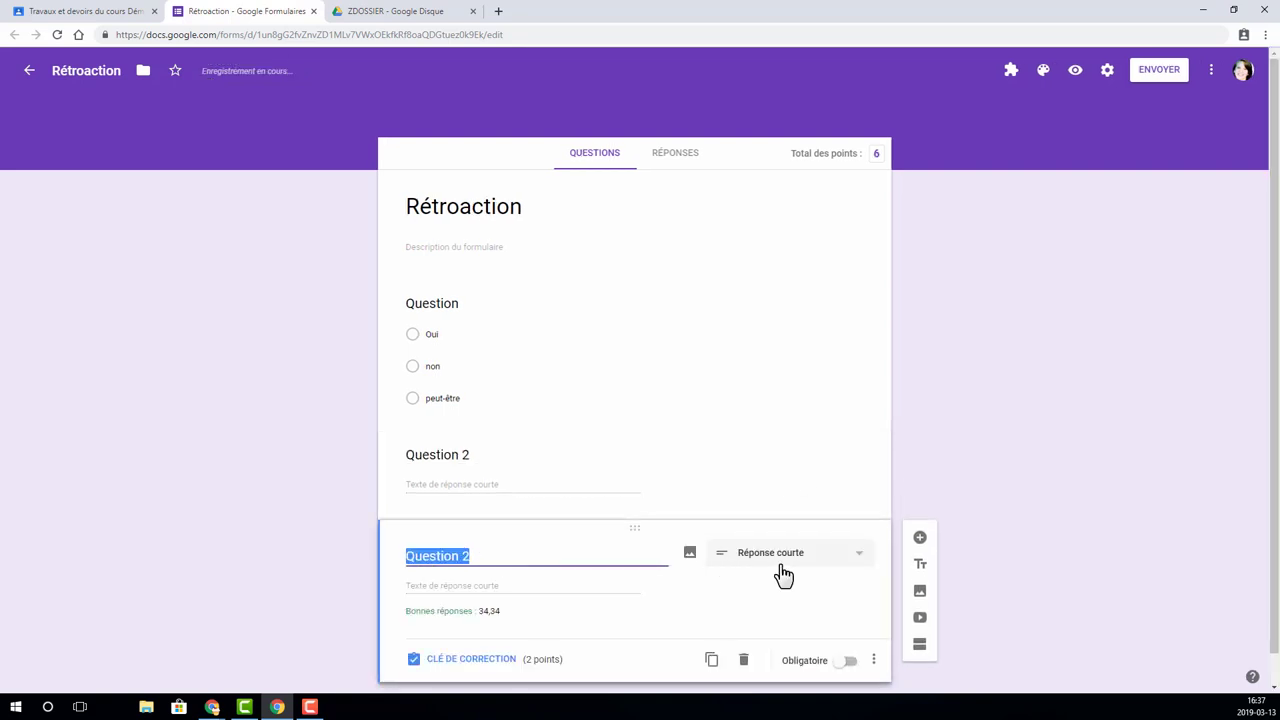
pyautogui.click(860, 556)
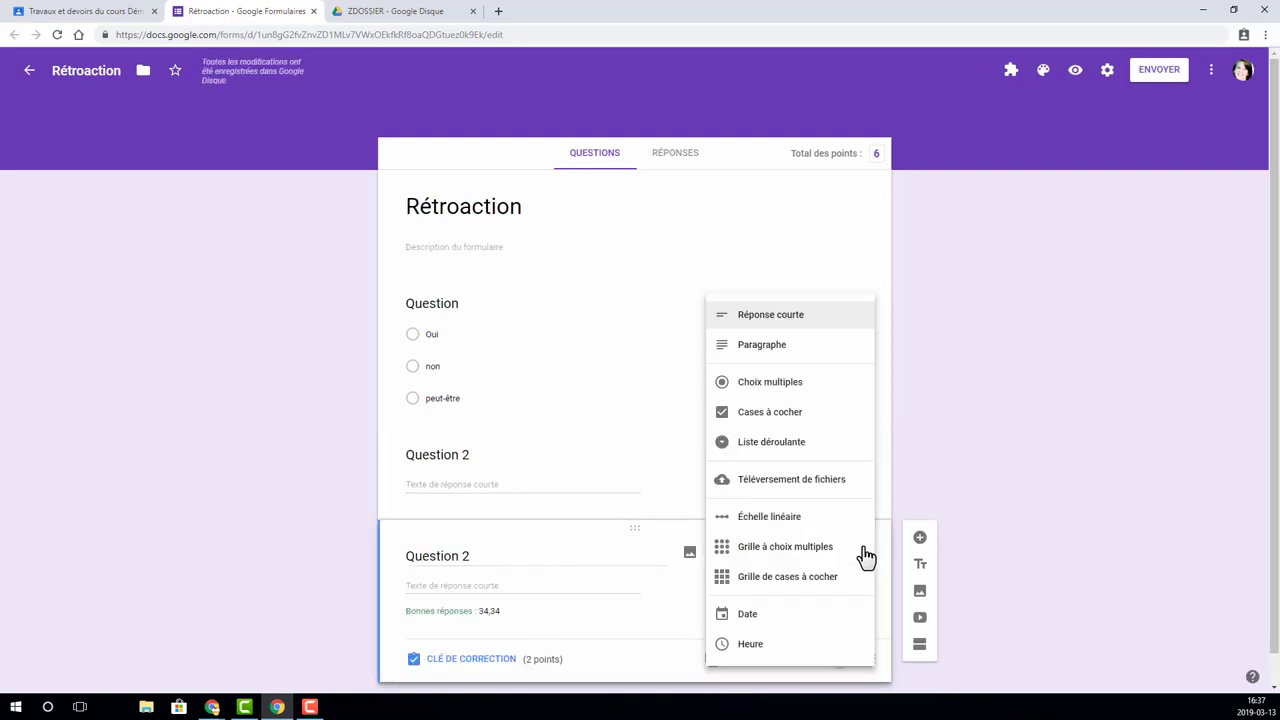
pyautogui.click(778, 428)
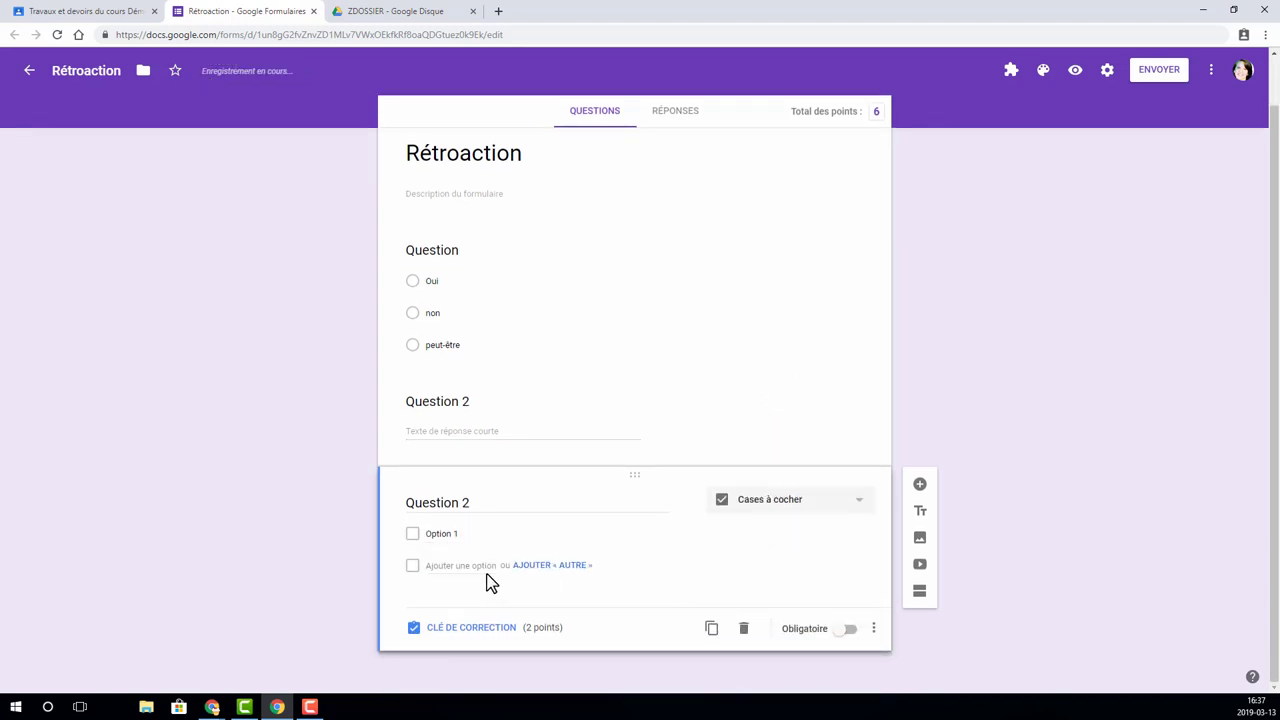
pyautogui.click(472, 566)
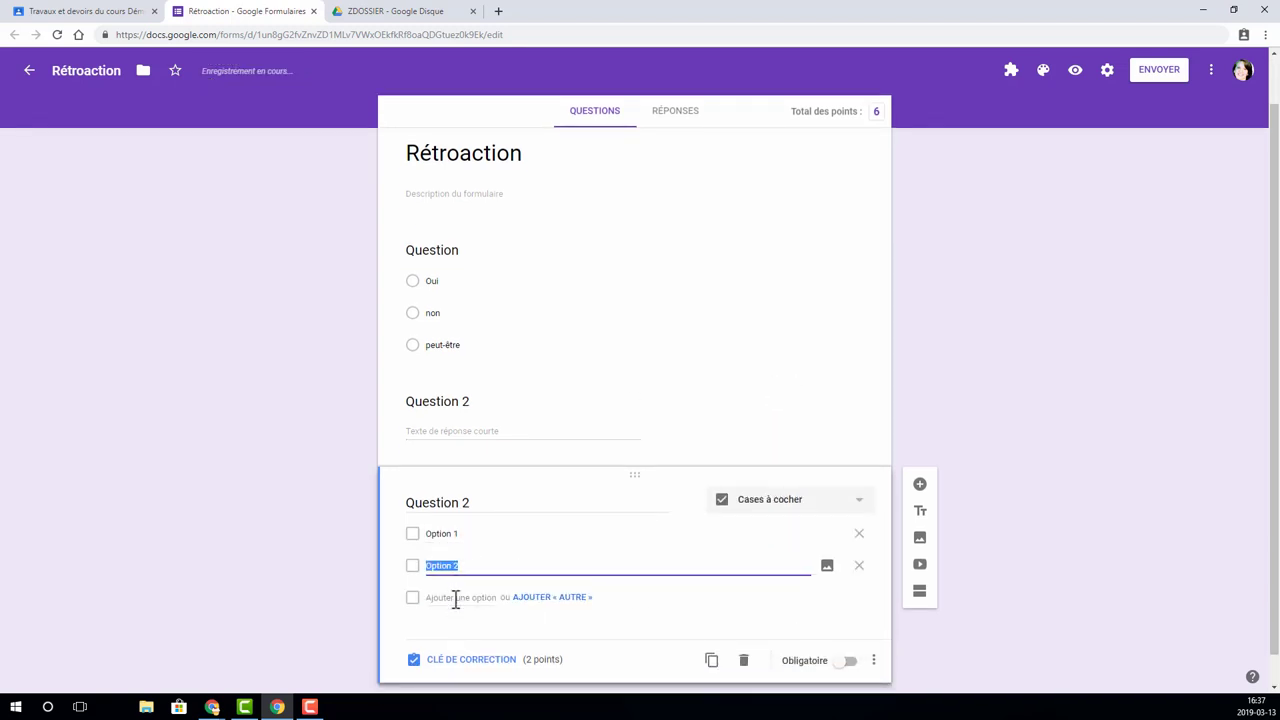
pyautogui.click(455, 598)
pyautogui.click(455, 628)
pyautogui.click(445, 661)
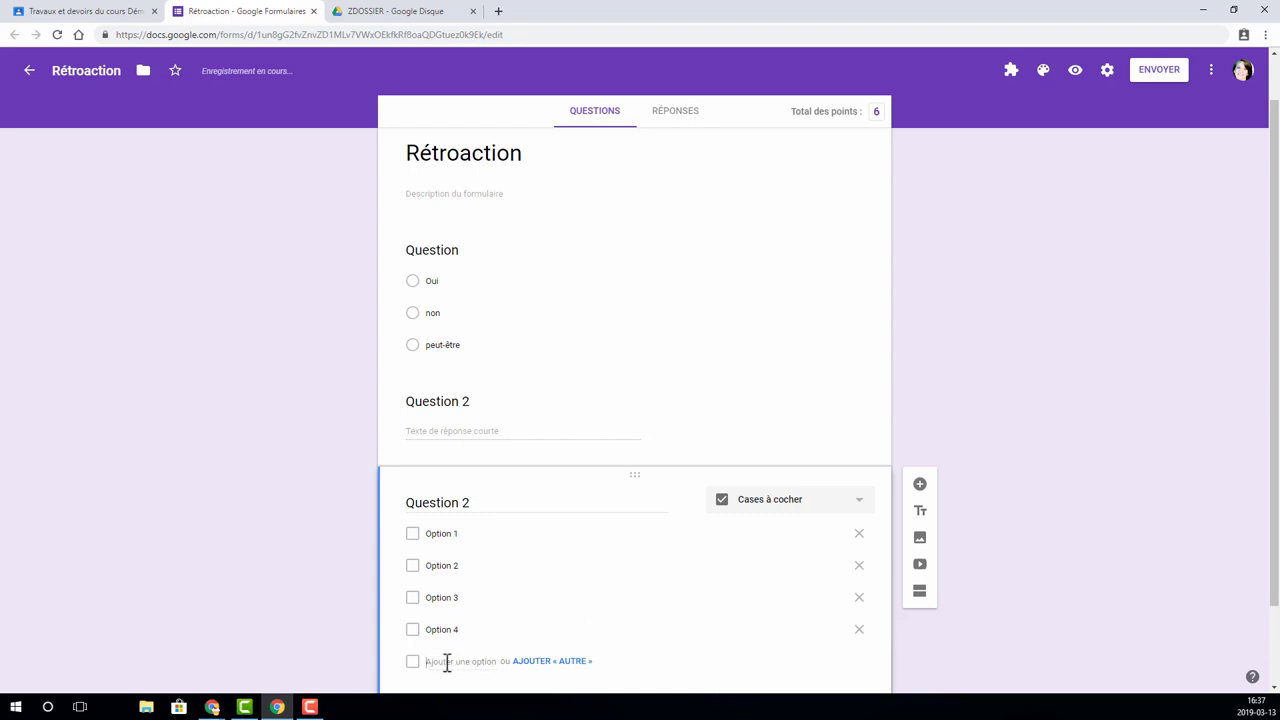
# - In the checkbox question's answer key, mark Option 1, Option 3 and Option 4 as correct answers
pyautogui.scroll(-2, 666, 604)
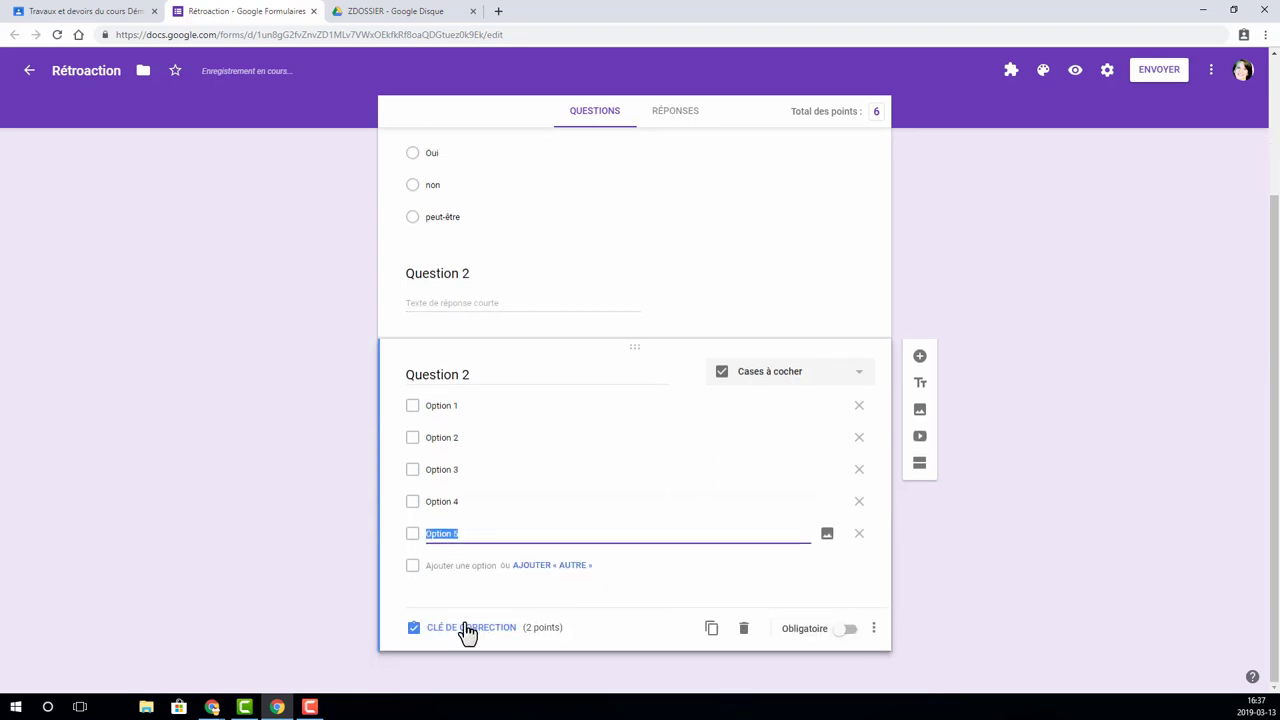
pyautogui.click(466, 630)
pyautogui.click(413, 451)
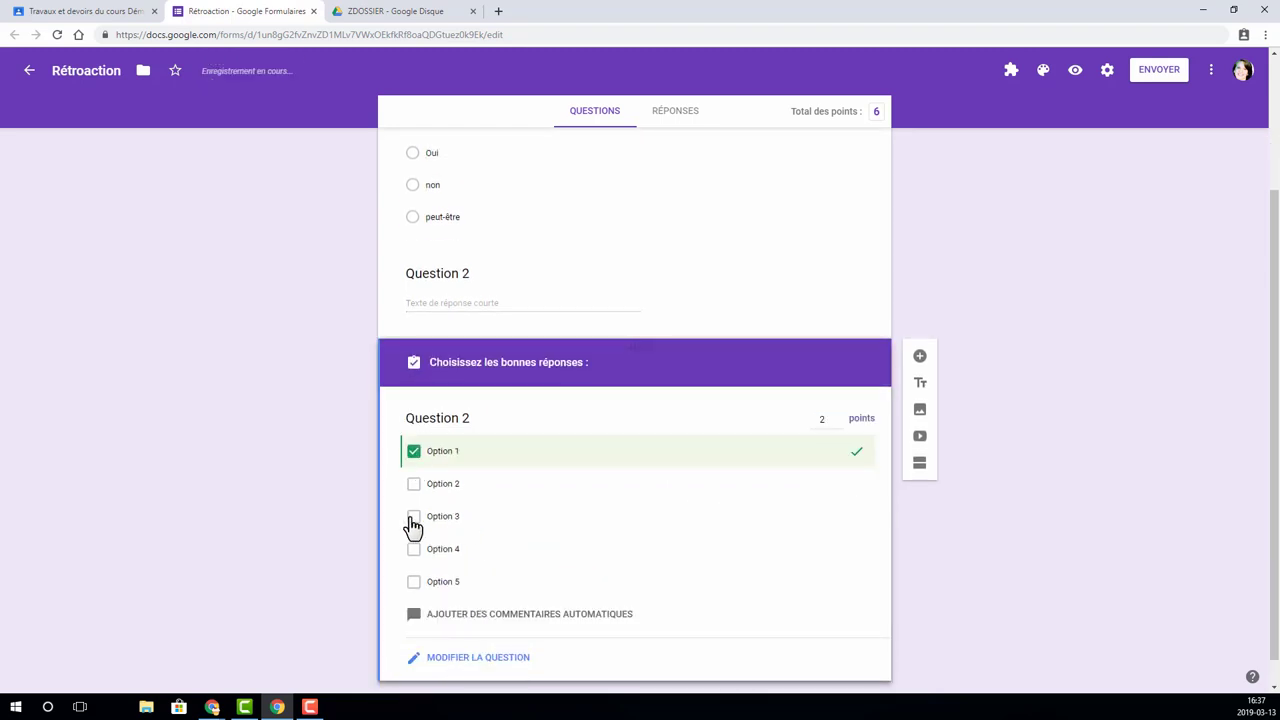
pyautogui.click(413, 516)
pyautogui.click(413, 549)
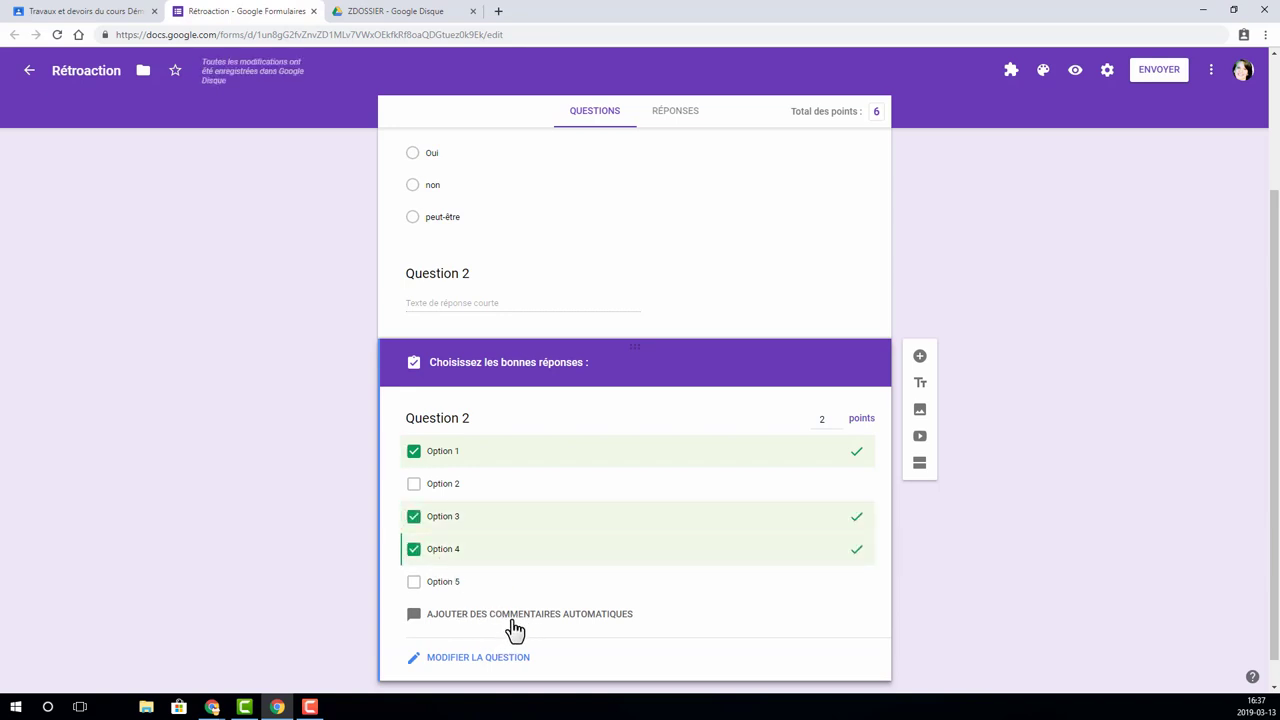
# - Examine the automatic feedback fields for incorrect and correct answers on the checkbox question, leaving them empty
pyautogui.click(527, 615)
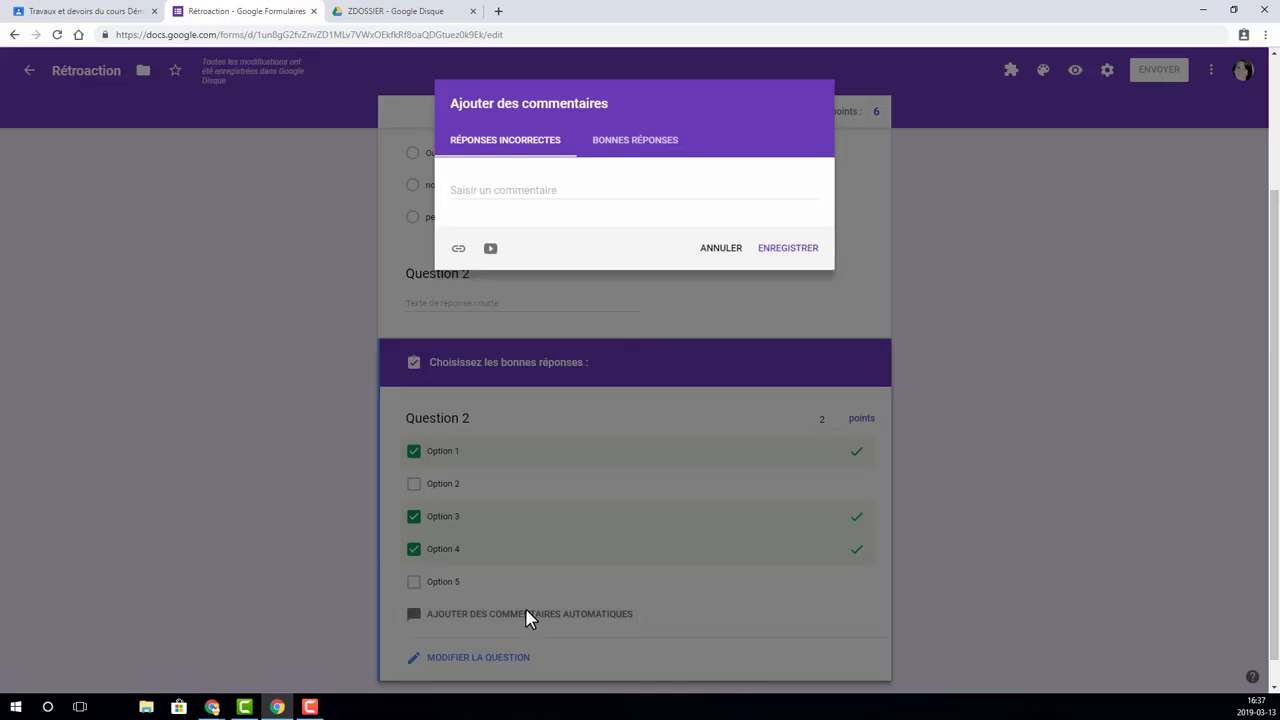
pyautogui.click(654, 155)
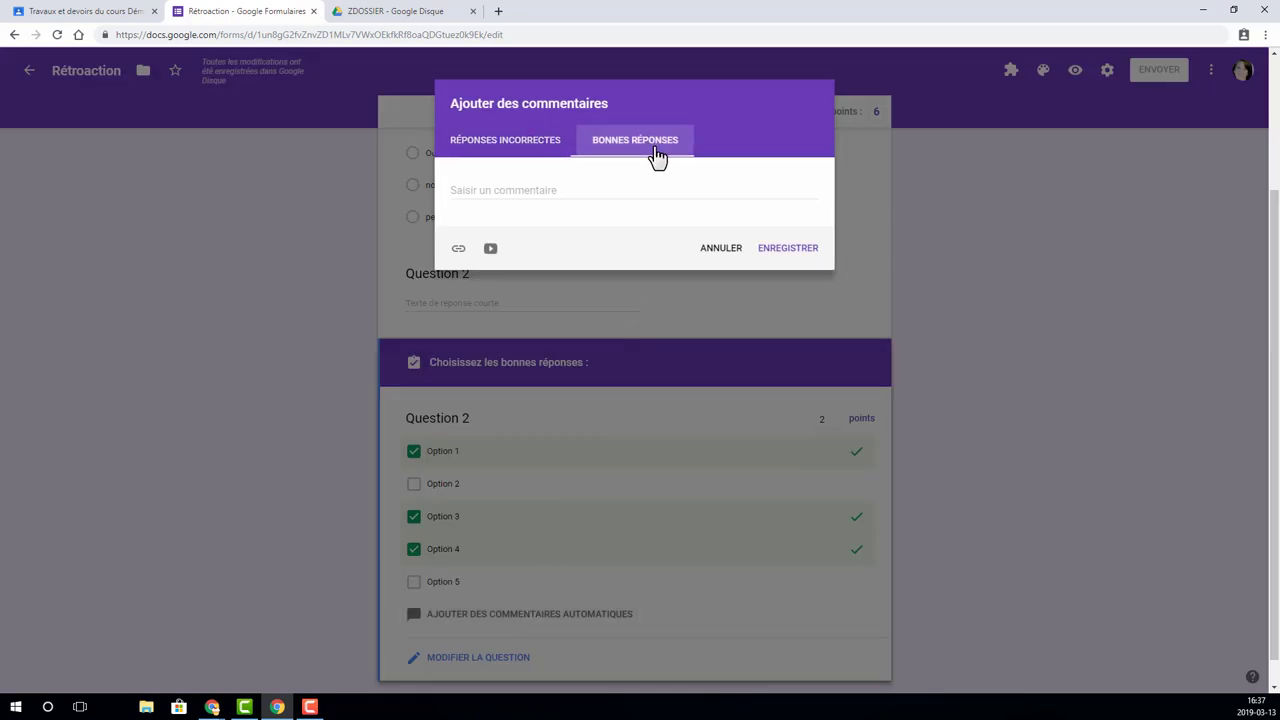
pyautogui.click(515, 148)
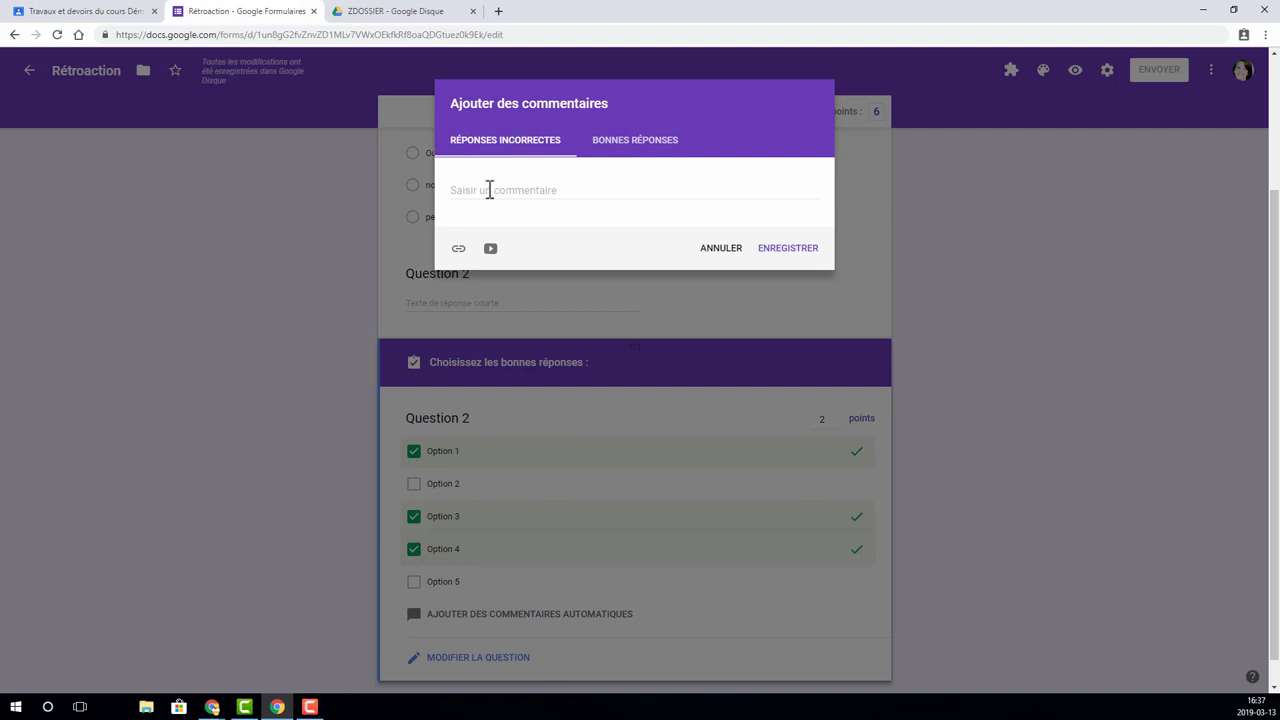
pyautogui.click(490, 191)
pyautogui.click(638, 150)
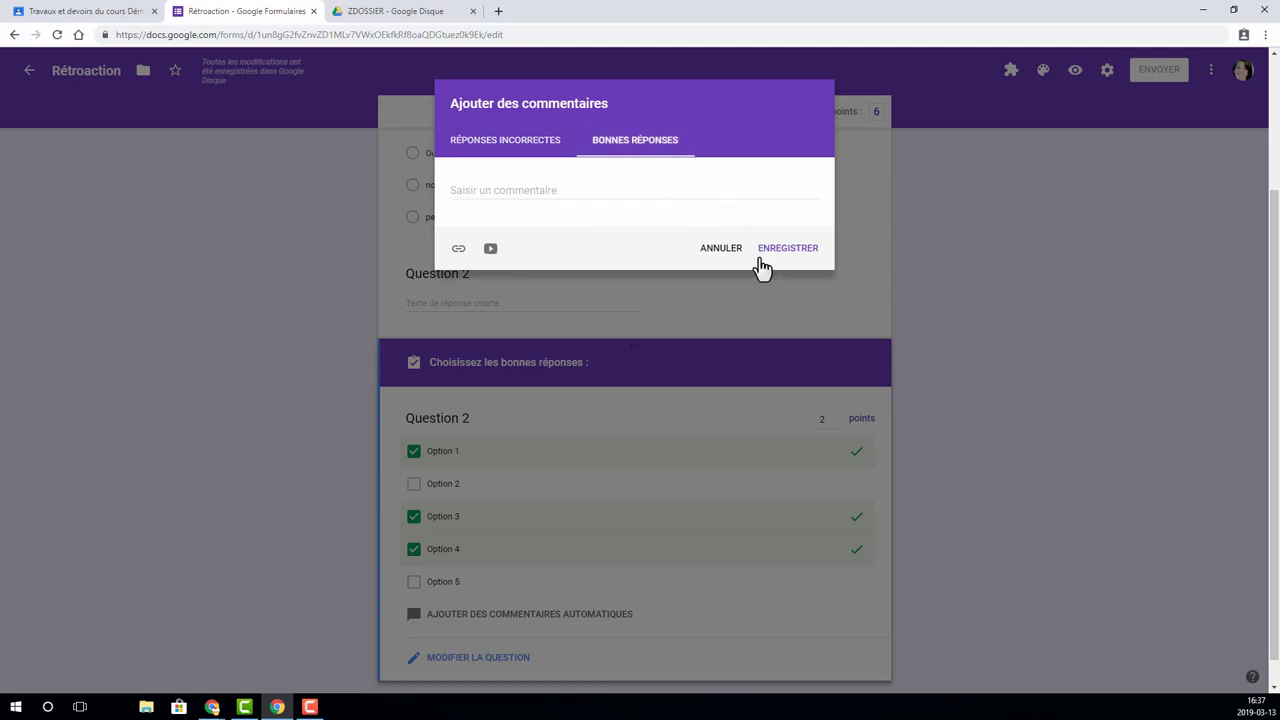
pyautogui.click(718, 250)
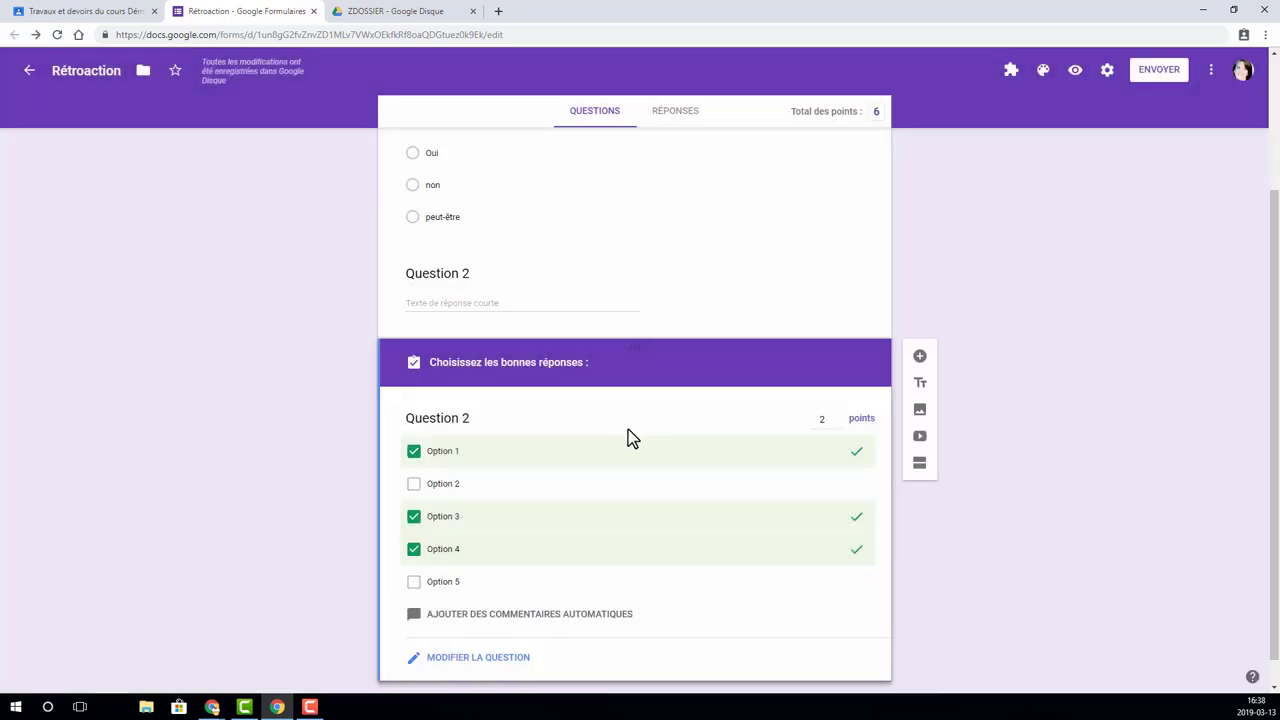
# - Preview the quiz as a respondent, look over all its questions, and return to the form editor
pyautogui.scroll(2, 705, 565)
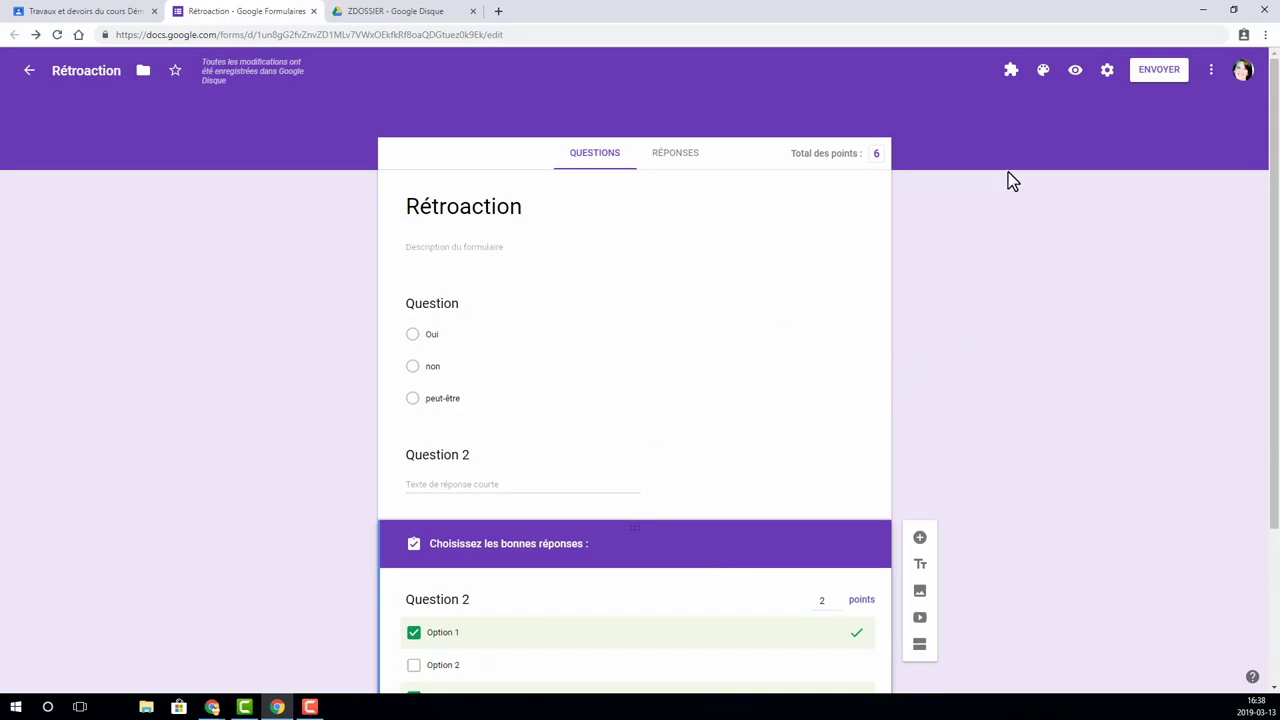
pyautogui.click(1074, 70)
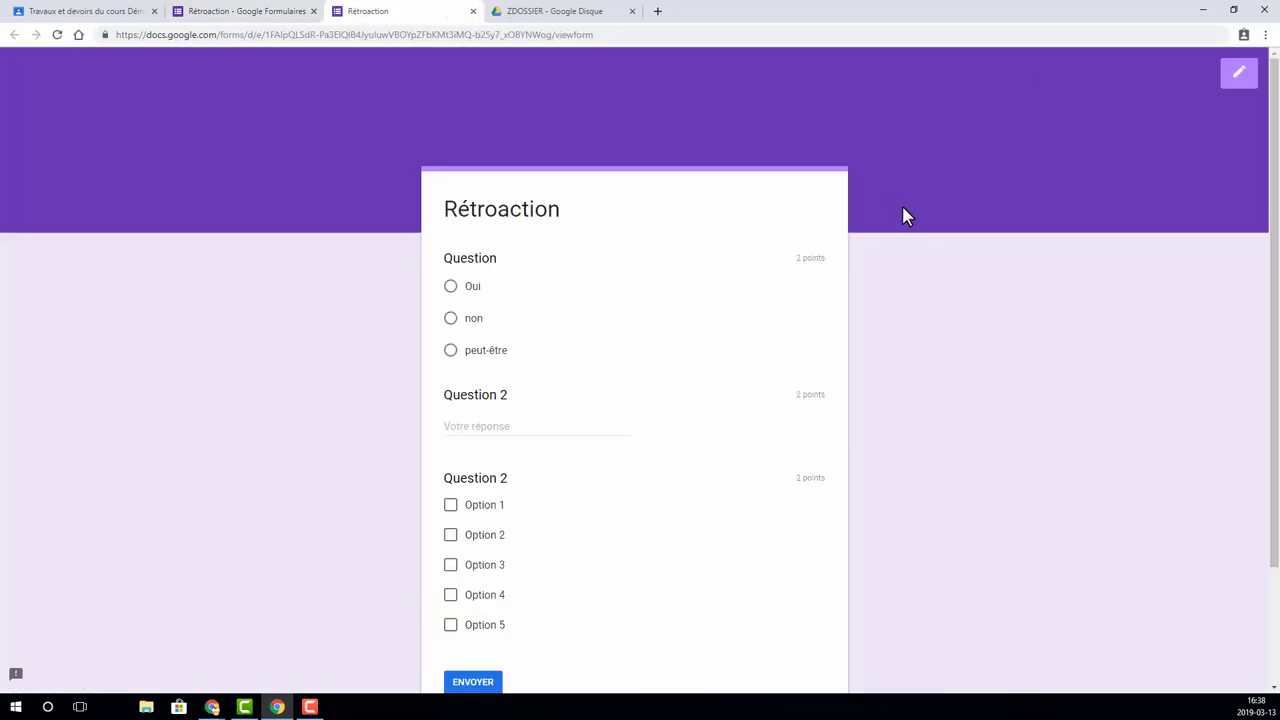
pyautogui.scroll(-3, 905, 211)
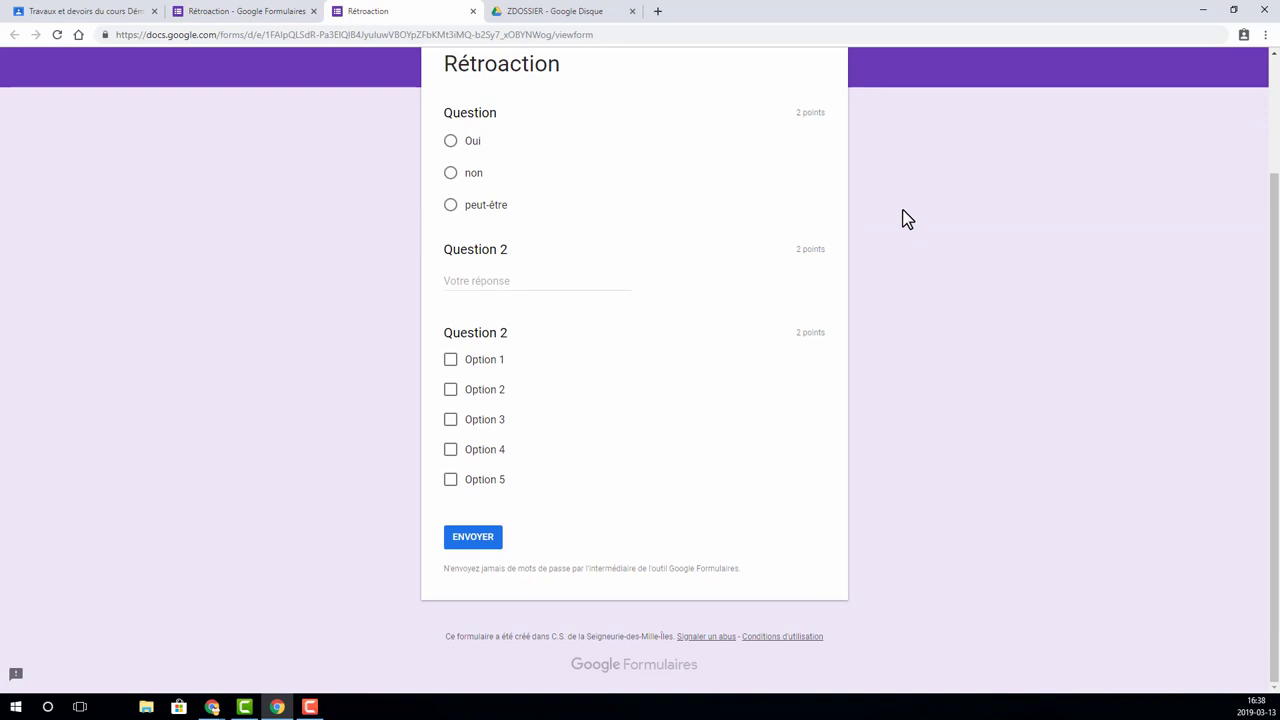
pyautogui.scroll(2, 905, 218)
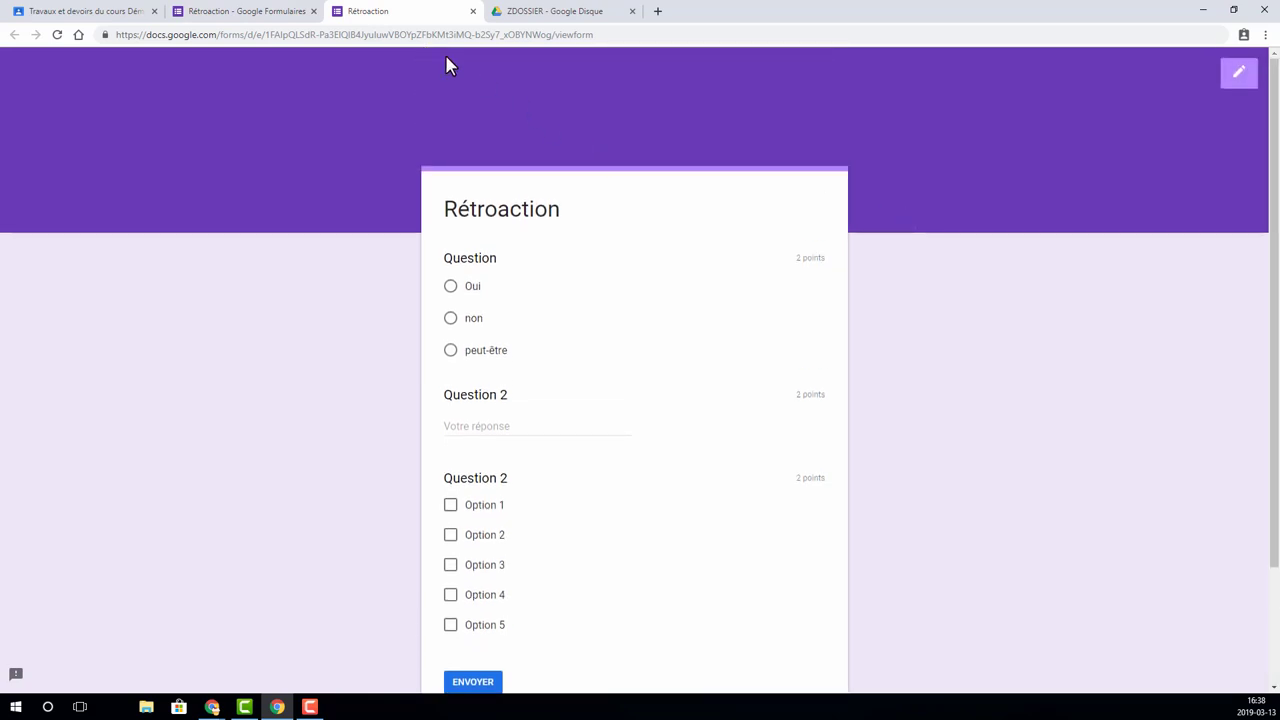
pyautogui.click(472, 11)
# - Add a short-answer question (Réponse courte) titled "Prénom Nom" directly below the form title, before the first question
pyautogui.click(778, 387)
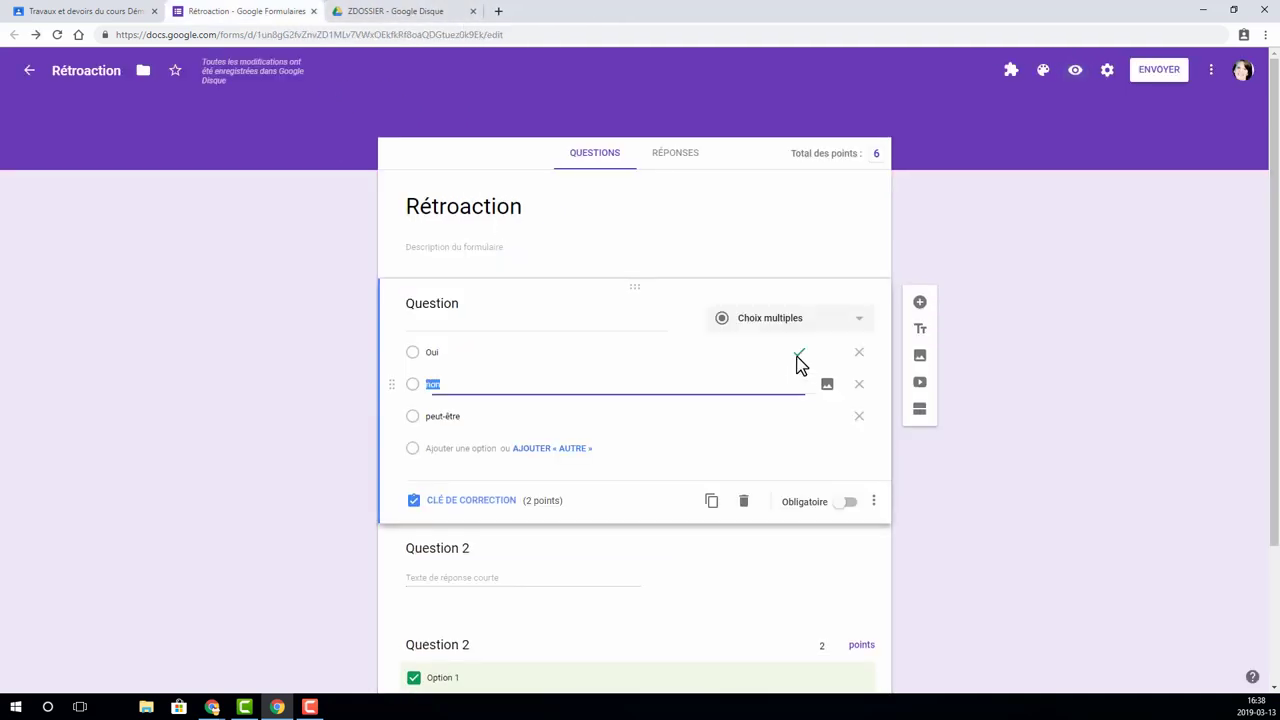
pyautogui.click(783, 245)
pyautogui.click(920, 190)
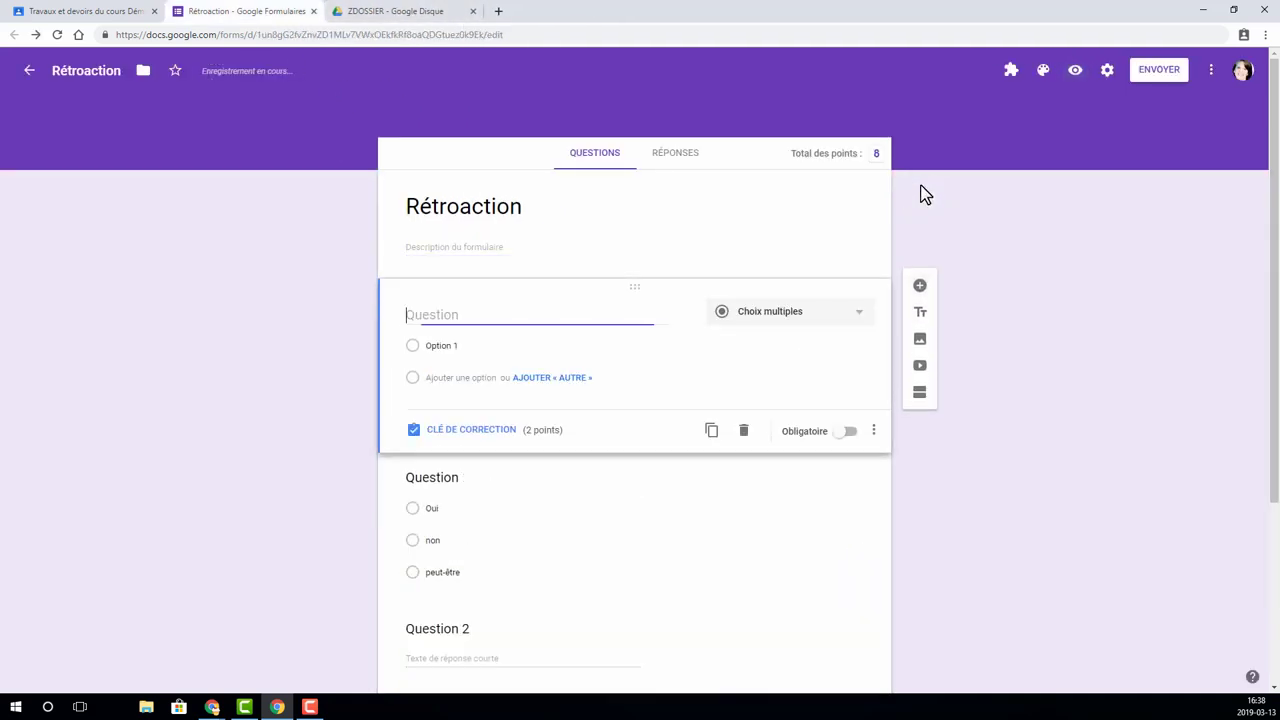
pyautogui.write('Pr')
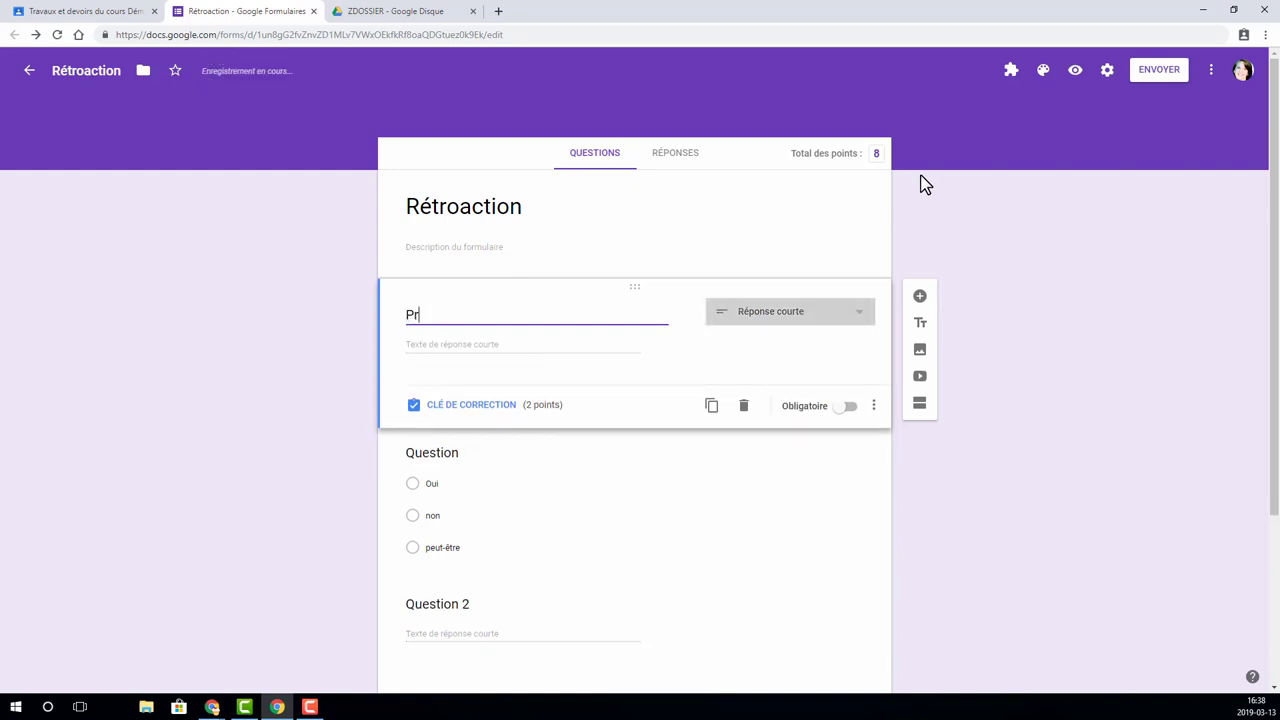
pyautogui.write('néno')
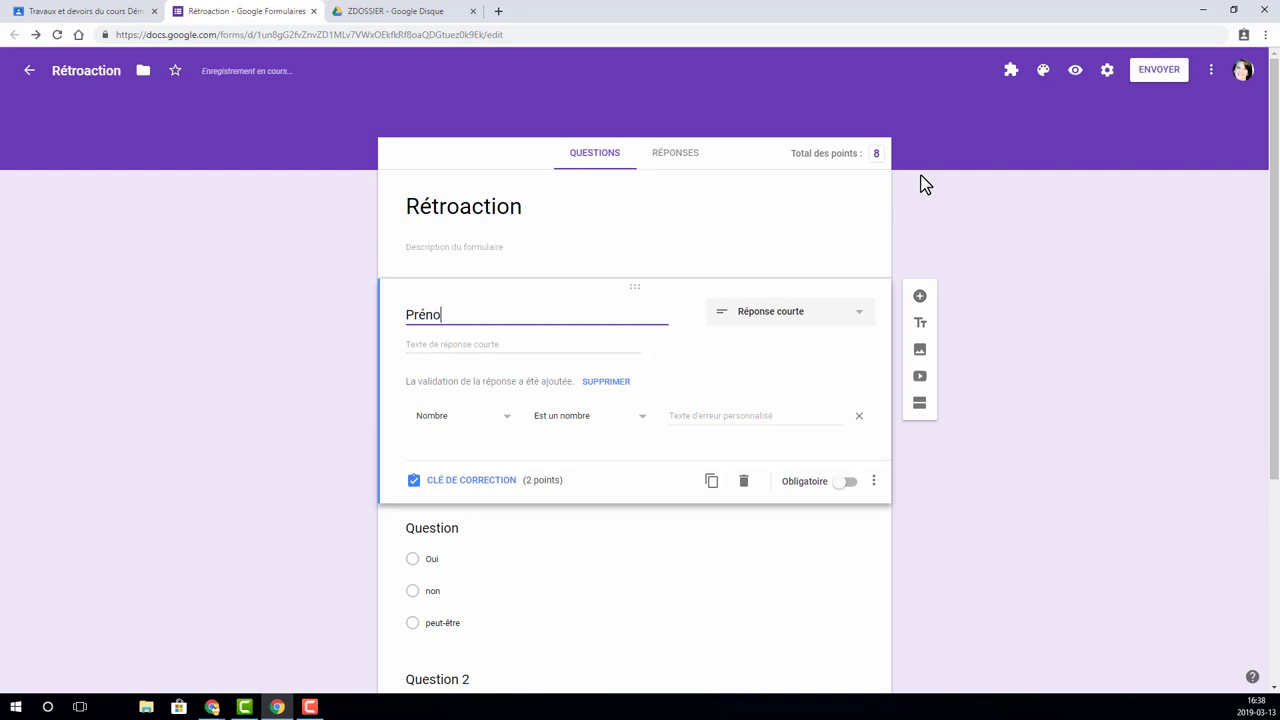
pyautogui.write('m Nom')
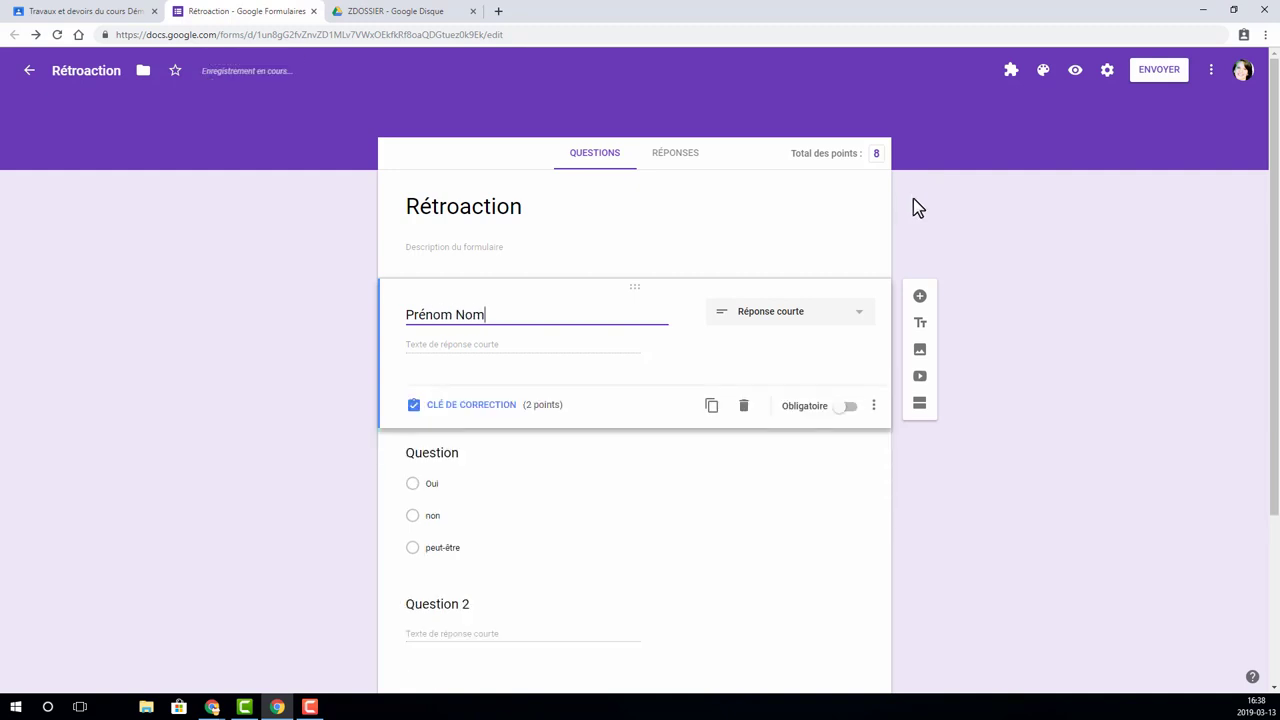
# - Set the "Prénom Nom" question's value to 0 points in its answer key
pyautogui.click(503, 408)
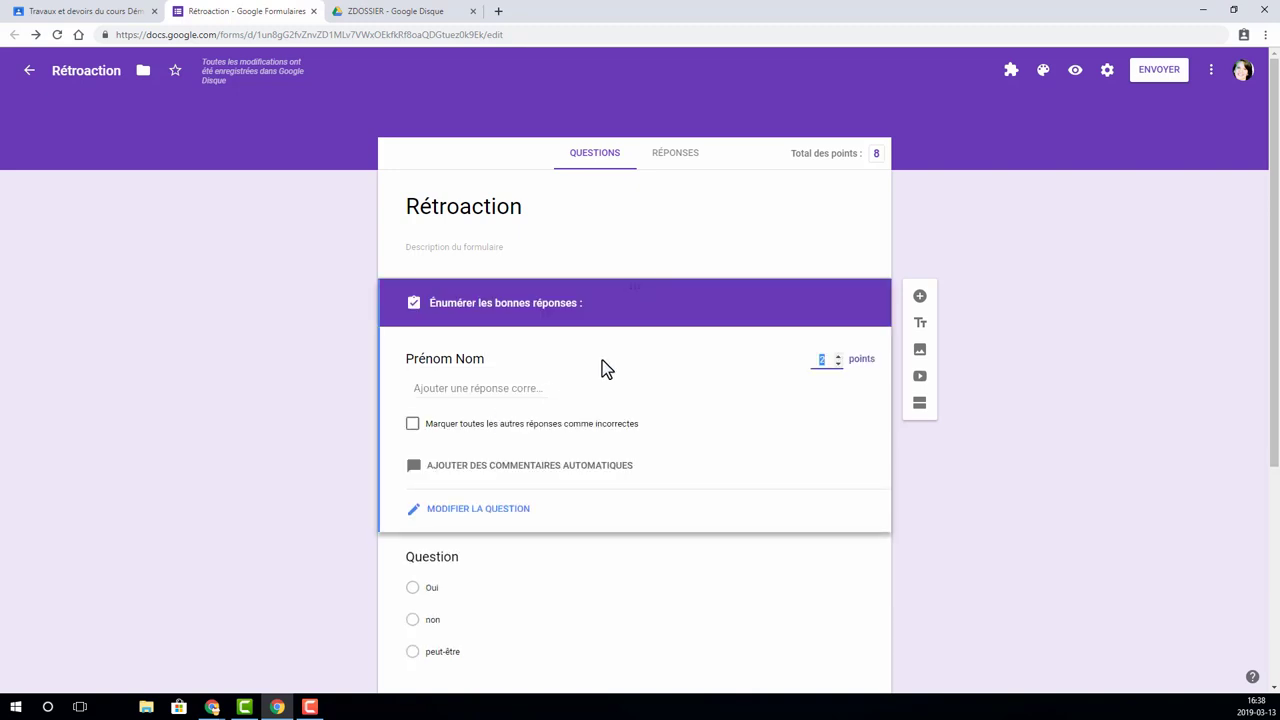
pyautogui.click(838, 363)
pyautogui.click(838, 363)
# - Preview the quiz and submit a test response with non, 34, and Option 1, Option 3 and Option 4, leaving the name blank
pyautogui.click(1075, 72)
pyautogui.scroll(-1, 673, 362)
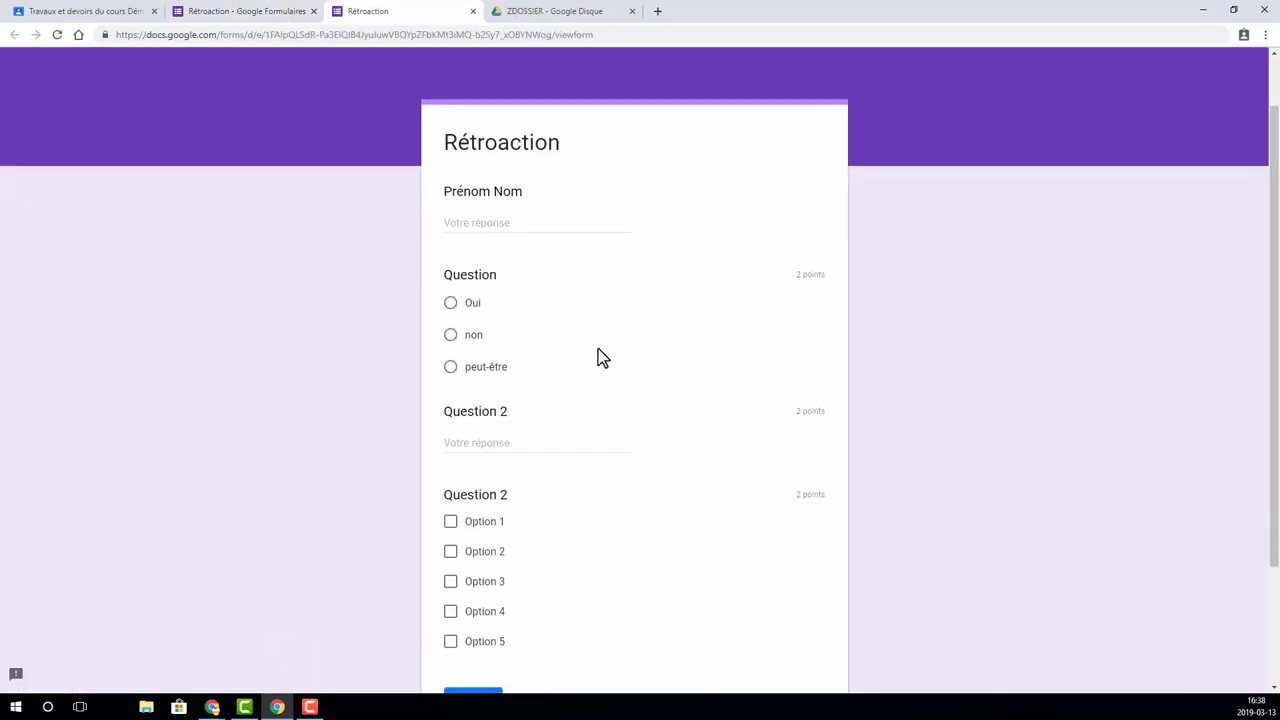
pyautogui.click(450, 334)
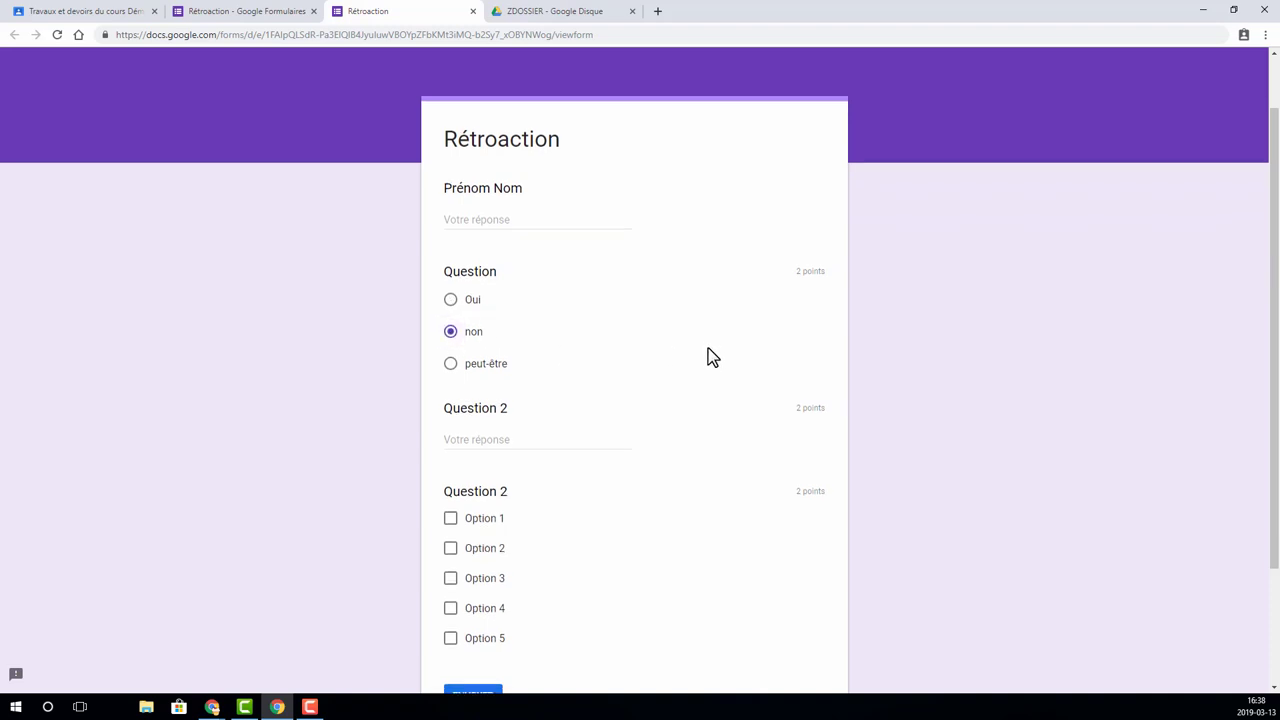
pyautogui.scroll(-2, 708, 357)
pyautogui.click(450, 359)
pyautogui.click(450, 419)
pyautogui.click(450, 450)
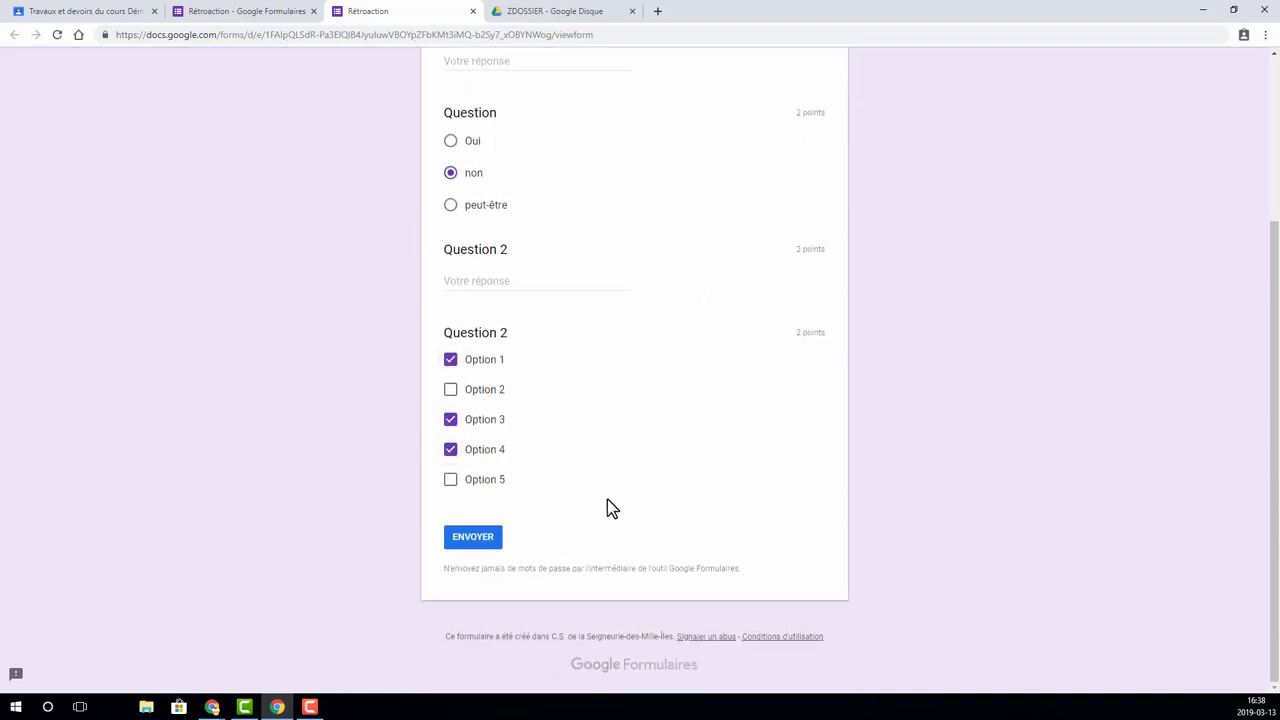
pyautogui.click(487, 280)
pyautogui.write('34')
pyautogui.click(472, 544)
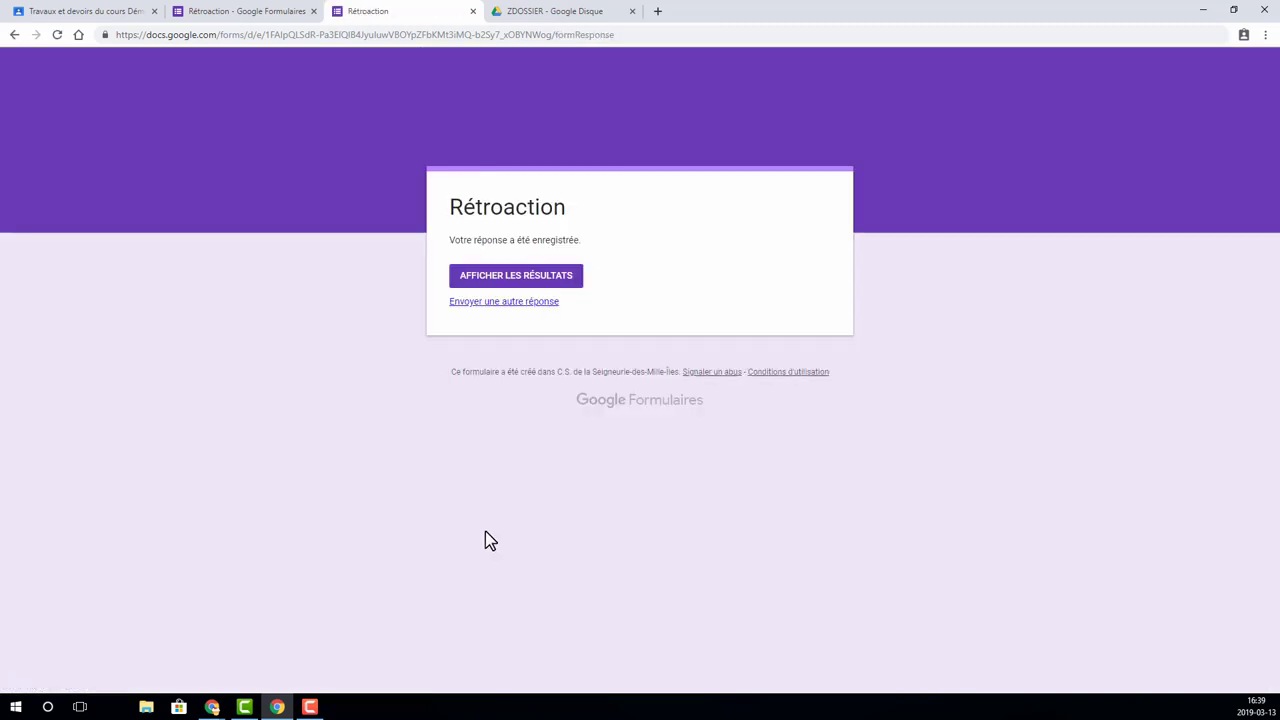
# - Review the graded results of the test submission question by question, and return to the form editor
pyautogui.click(537, 279)
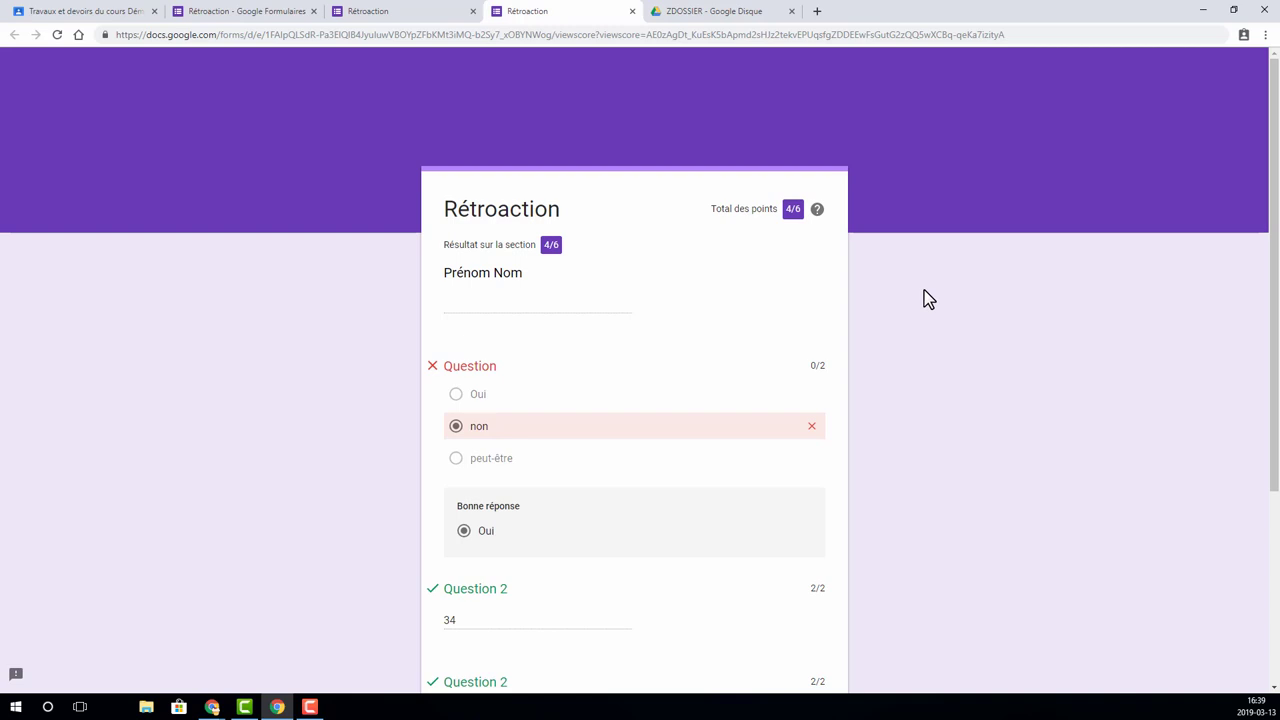
pyautogui.scroll(-3, 752, 290)
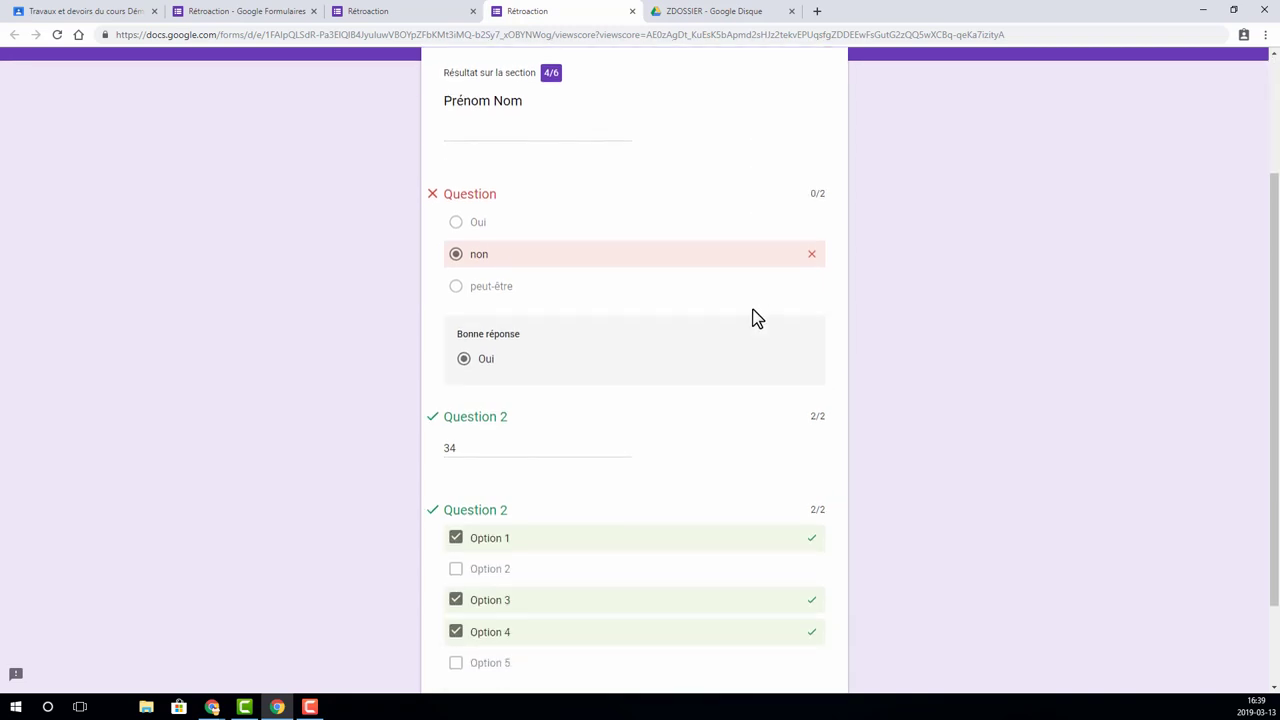
pyautogui.scroll(3, 927, 530)
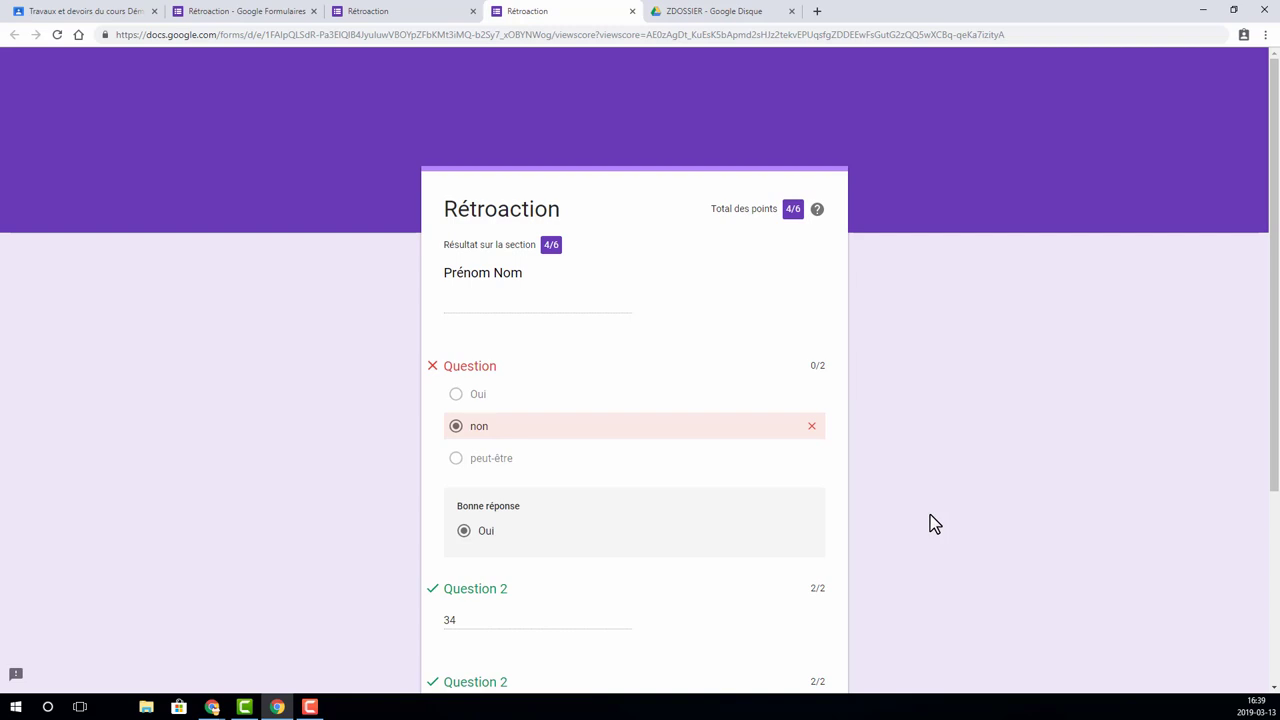
pyautogui.scroll(-3, 930, 523)
pyautogui.scroll(3, 935, 523)
pyautogui.click(632, 11)
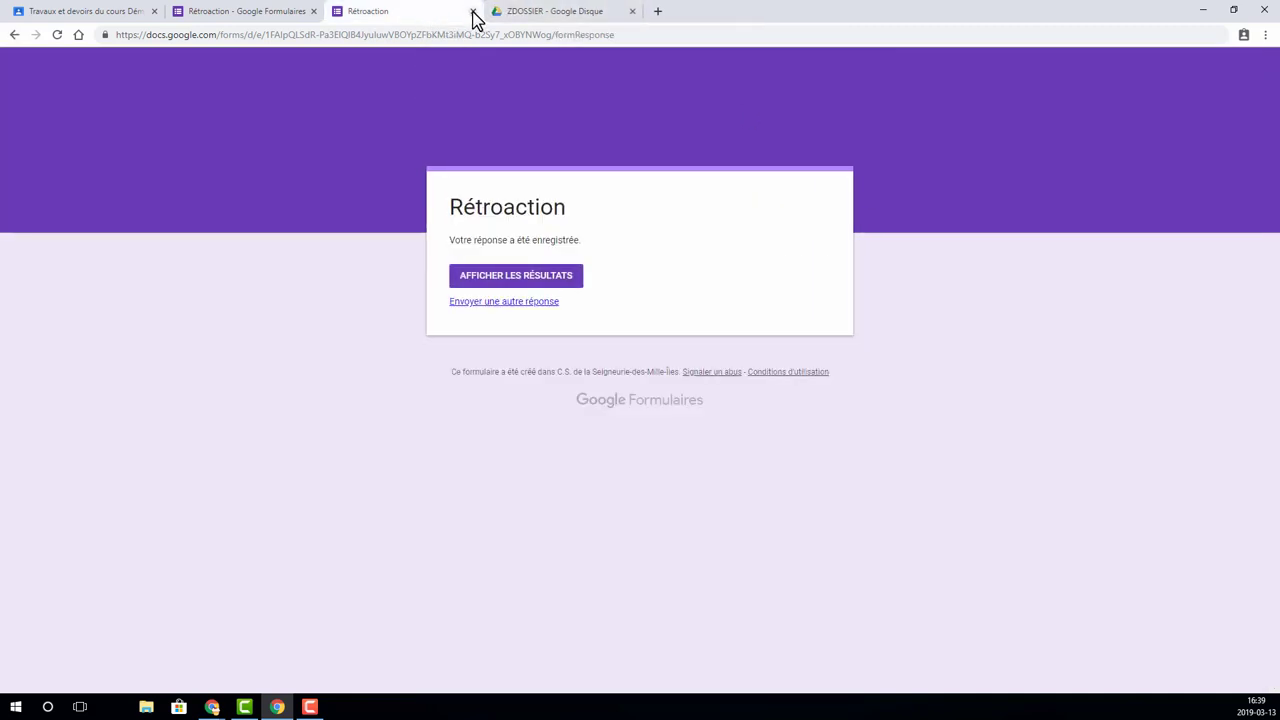
pyautogui.click(473, 13)
pyautogui.click(233, 18)
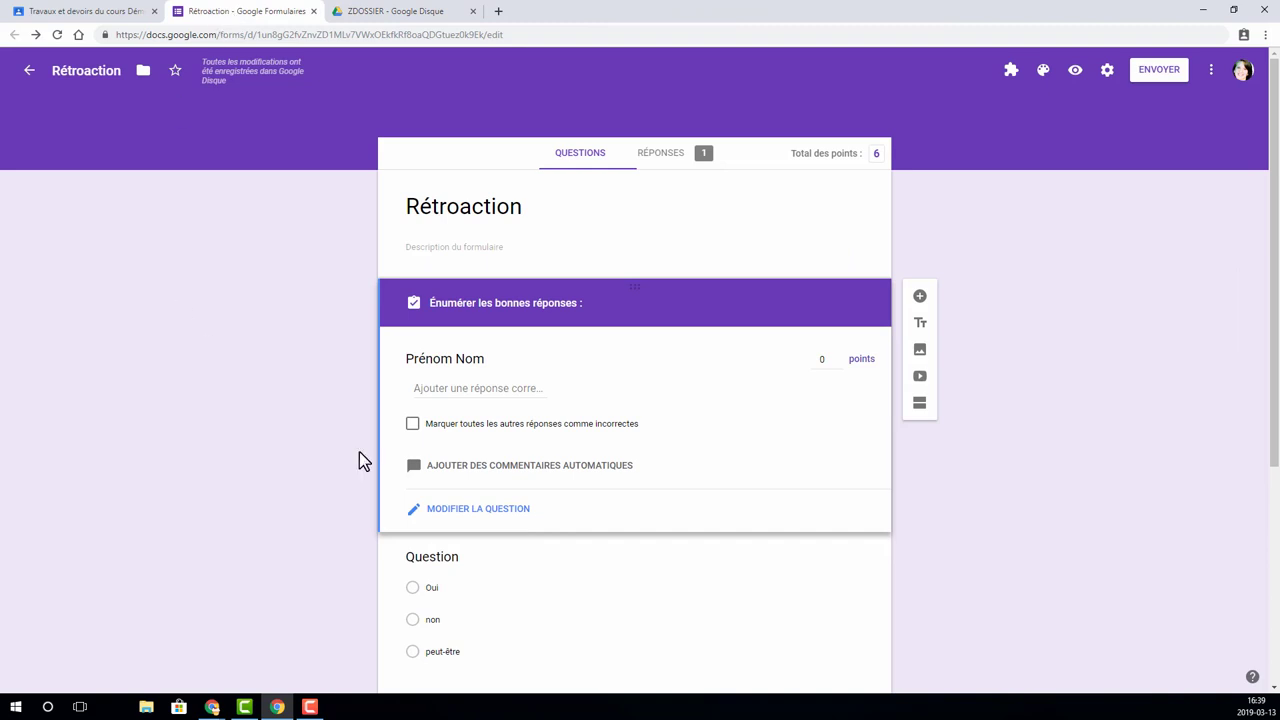
# - Examine the quiz's response summary, including the statistics and answer charts, and the answers to the Oui/non/peut-être question
pyautogui.click(661, 160)
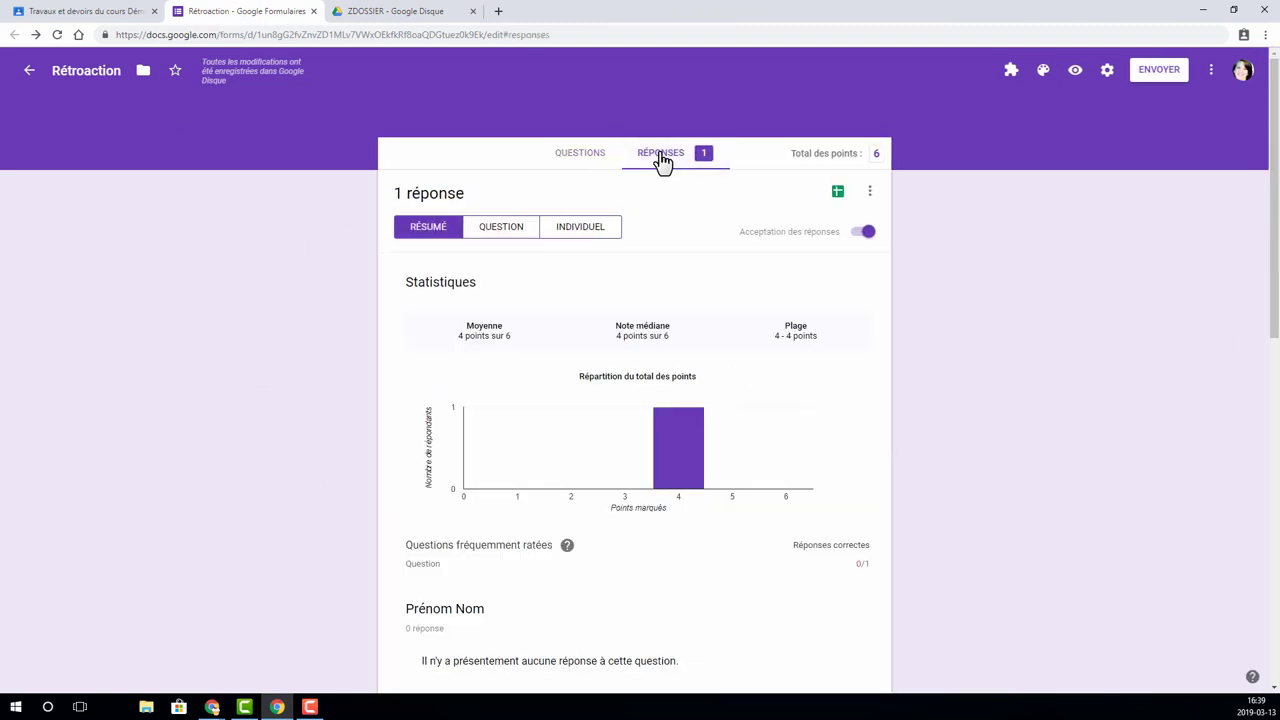
pyautogui.scroll(-2, 946, 474)
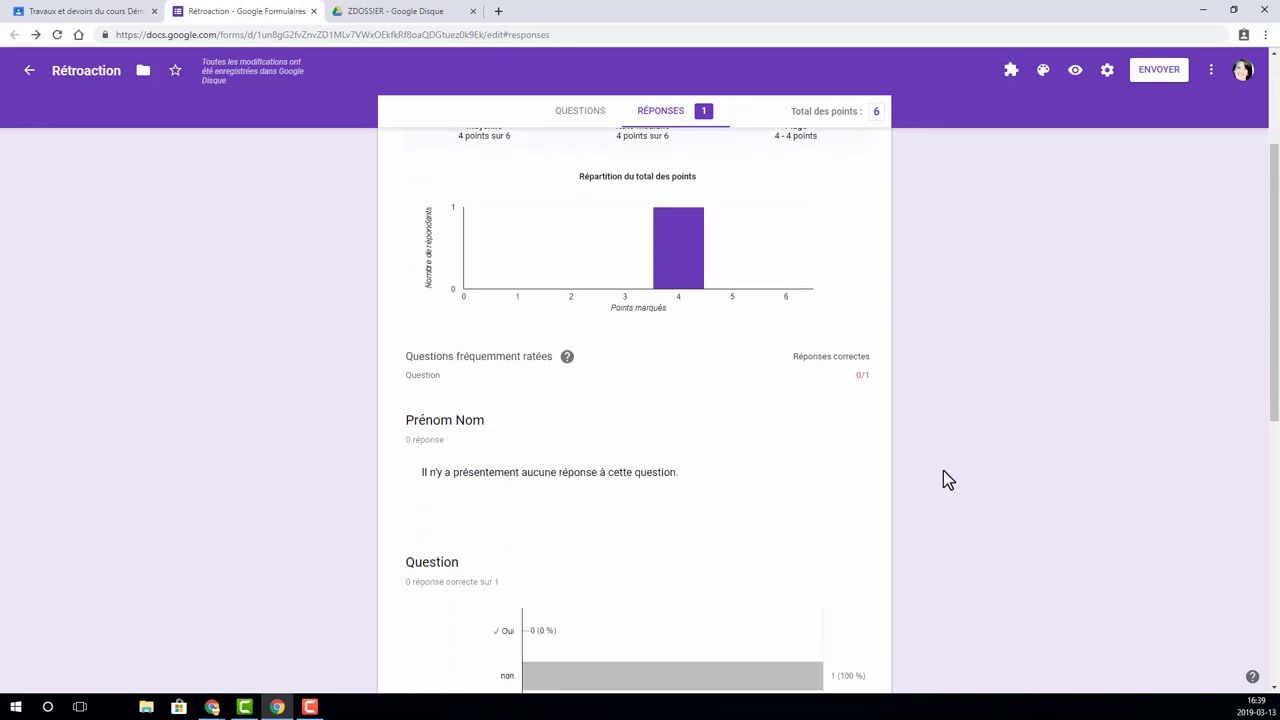
pyautogui.scroll(-4, 946, 481)
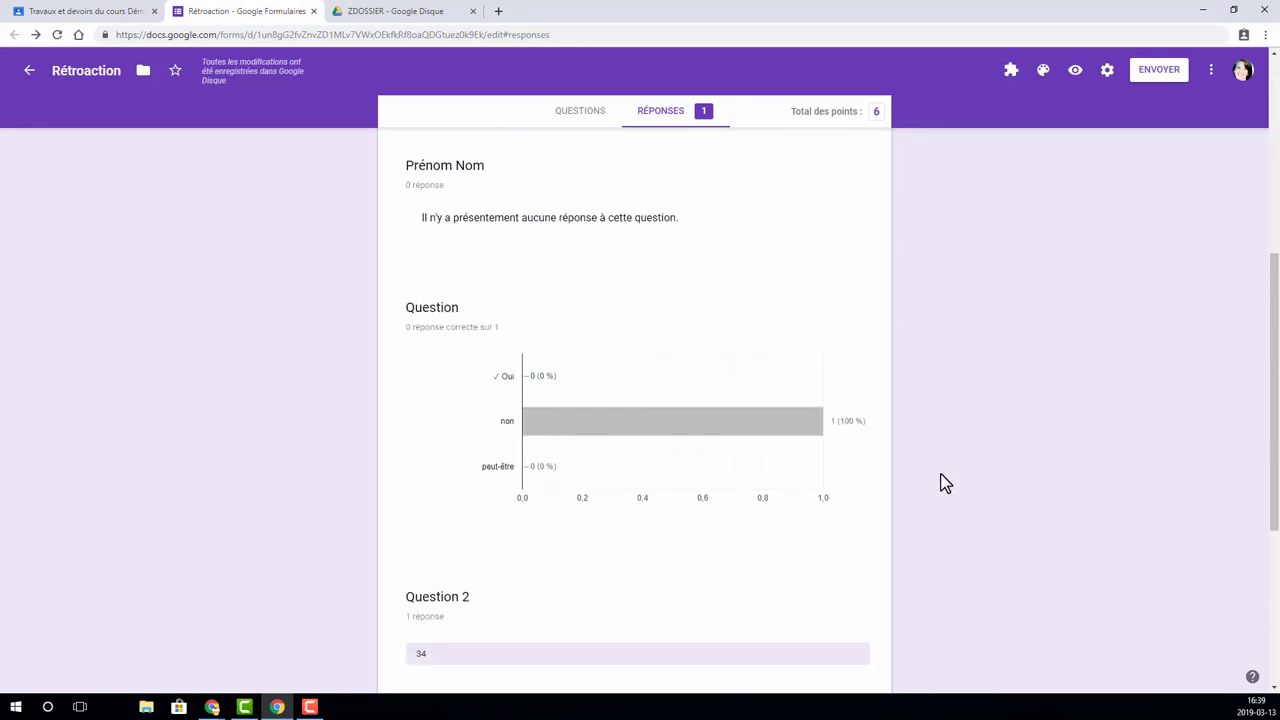
pyautogui.click(808, 211)
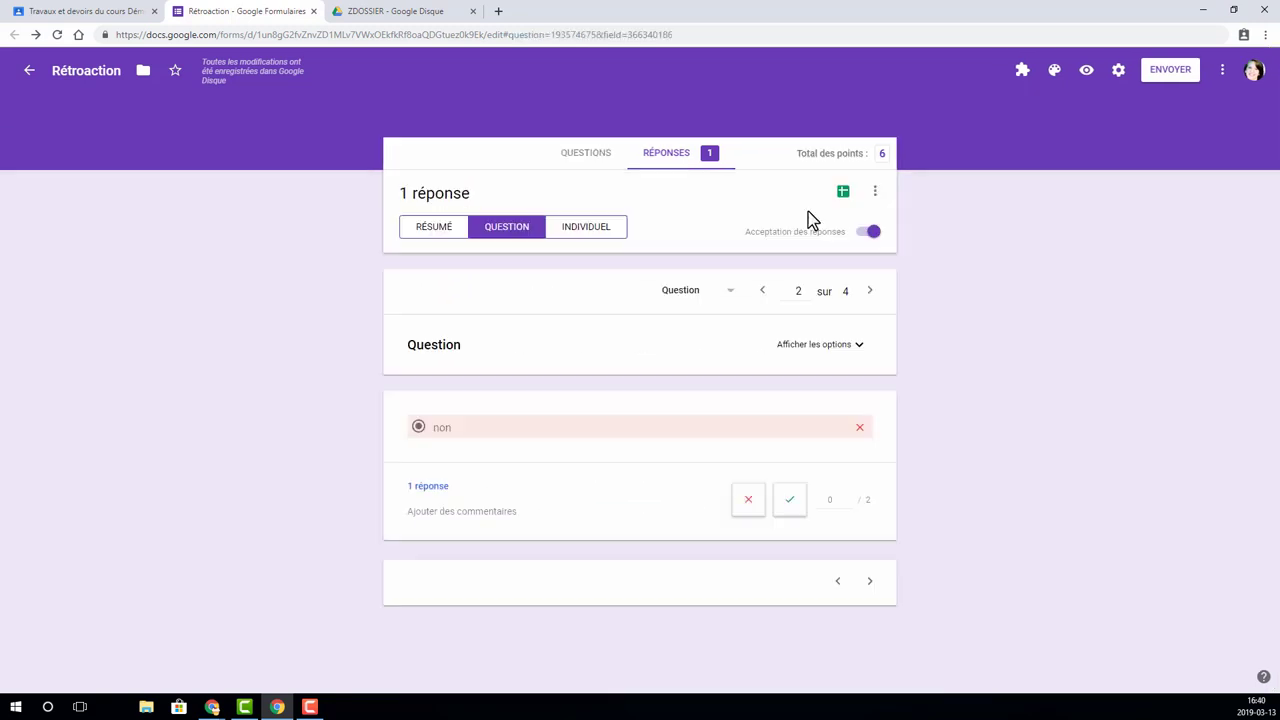
# - Delete all the responses collected by the quiz
pyautogui.click(876, 192)
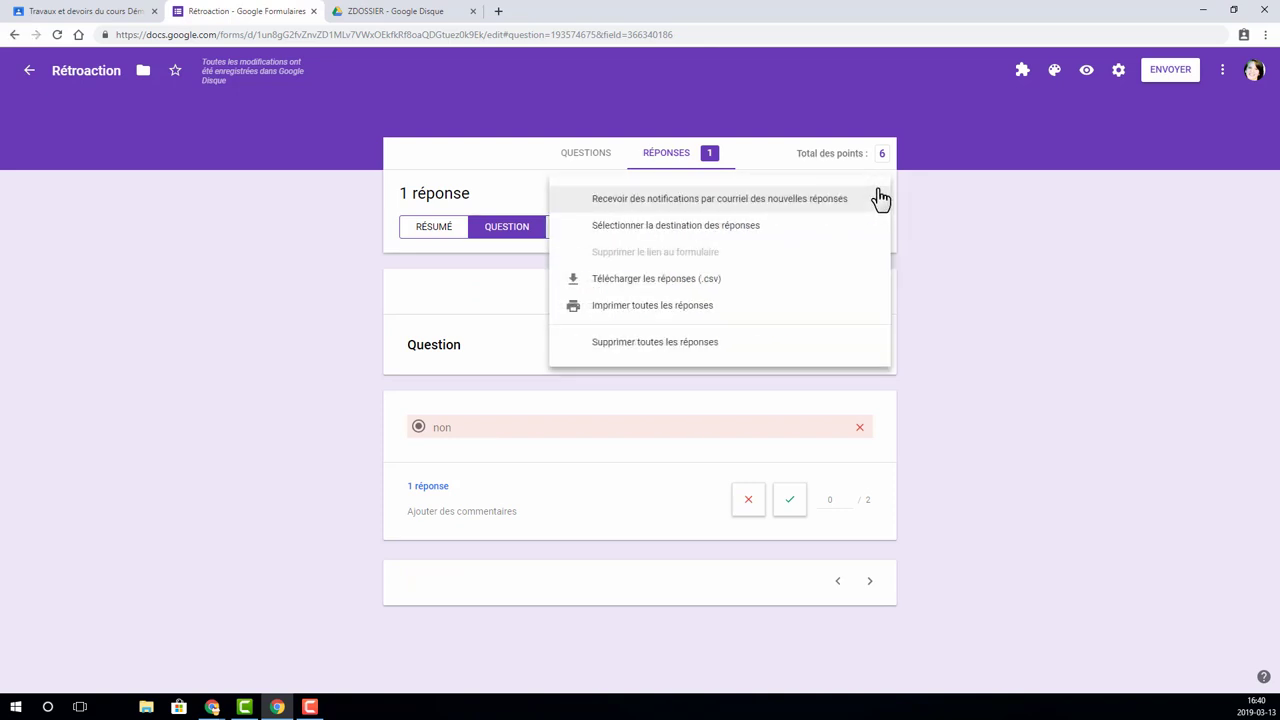
pyautogui.click(659, 351)
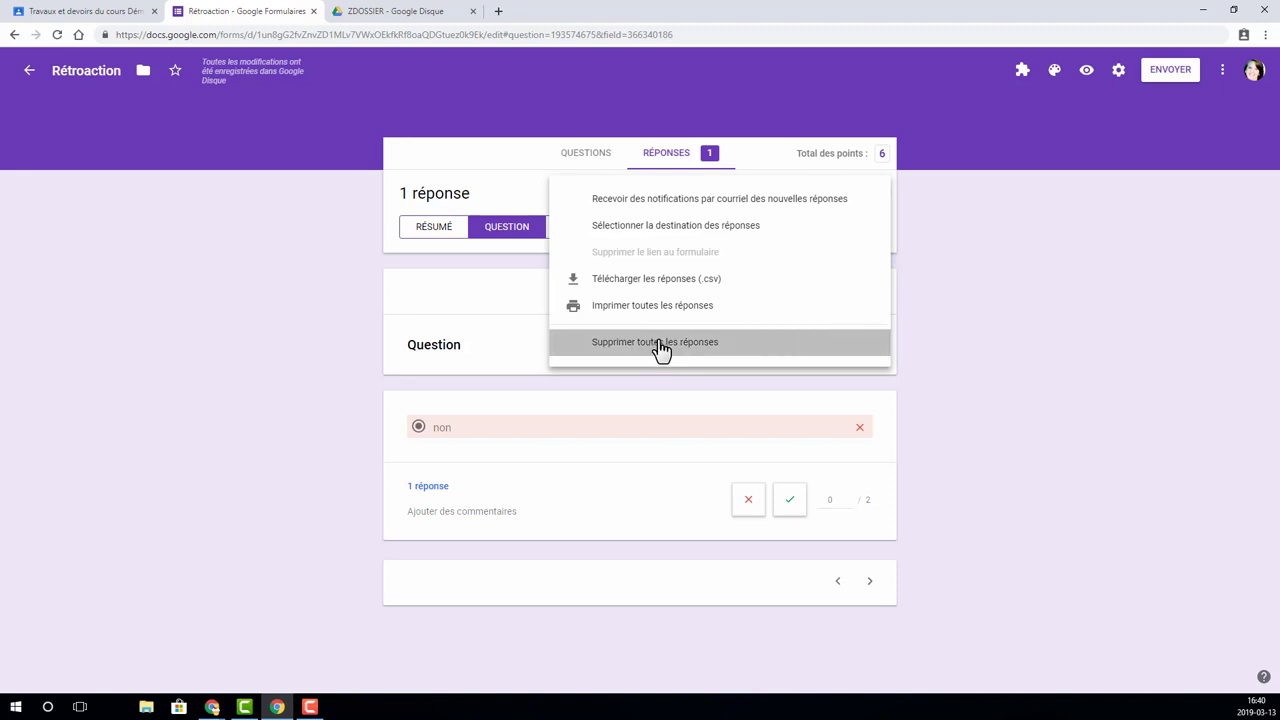
pyautogui.click(737, 408)
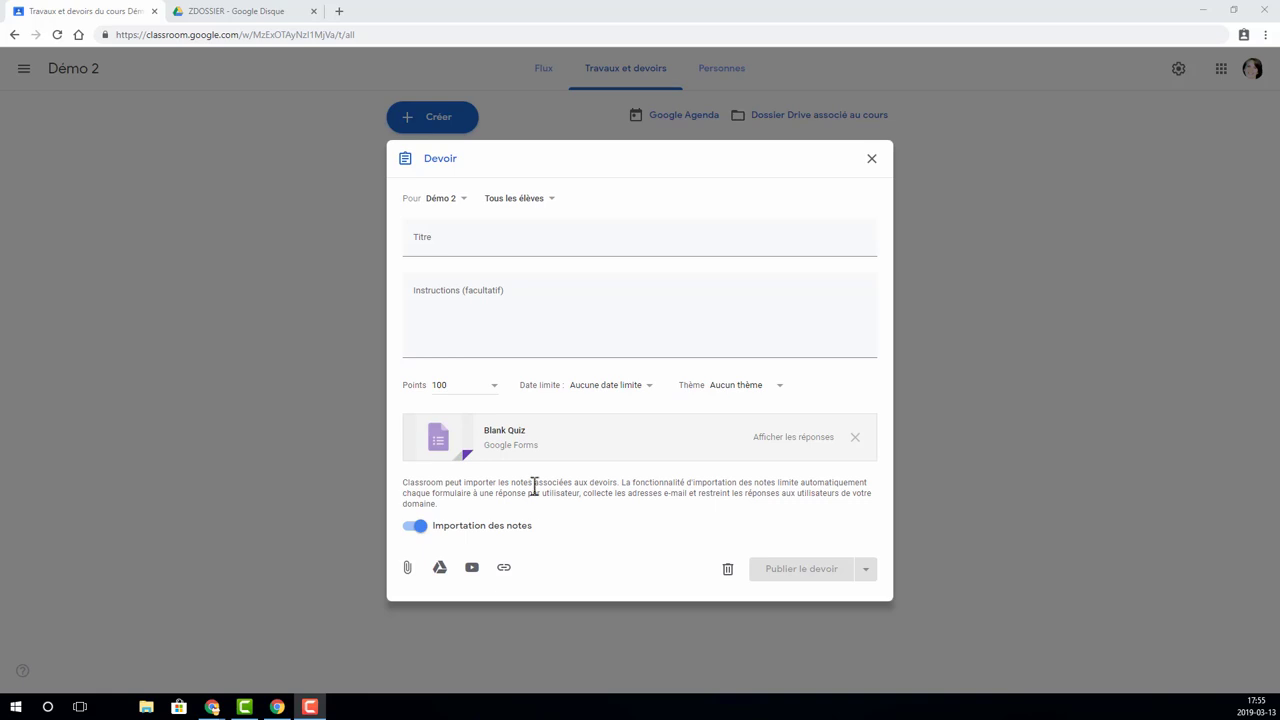
# - In the Google Classroom assignment with the attached quiz, enter the title "Rétroaction" and publish the assignment
pyautogui.click(430, 241)
pyautogui.write('Ré')
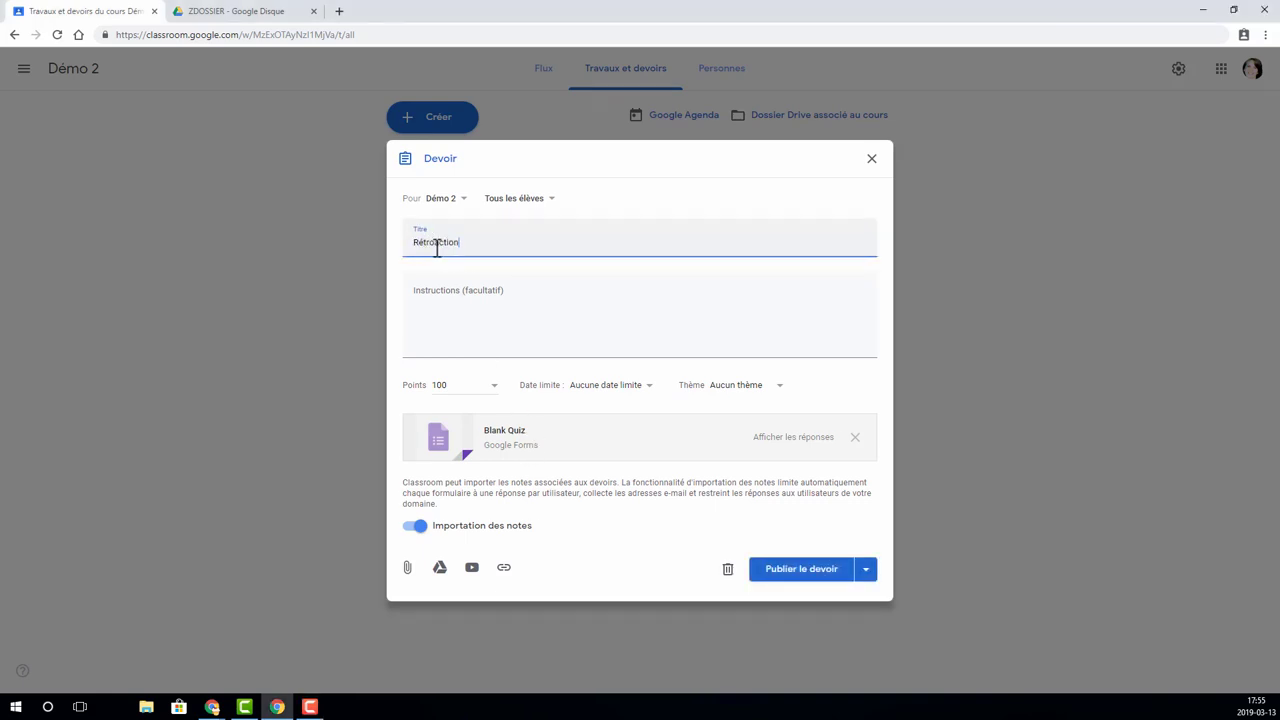
pyautogui.write('troaction')
pyautogui.click(808, 584)
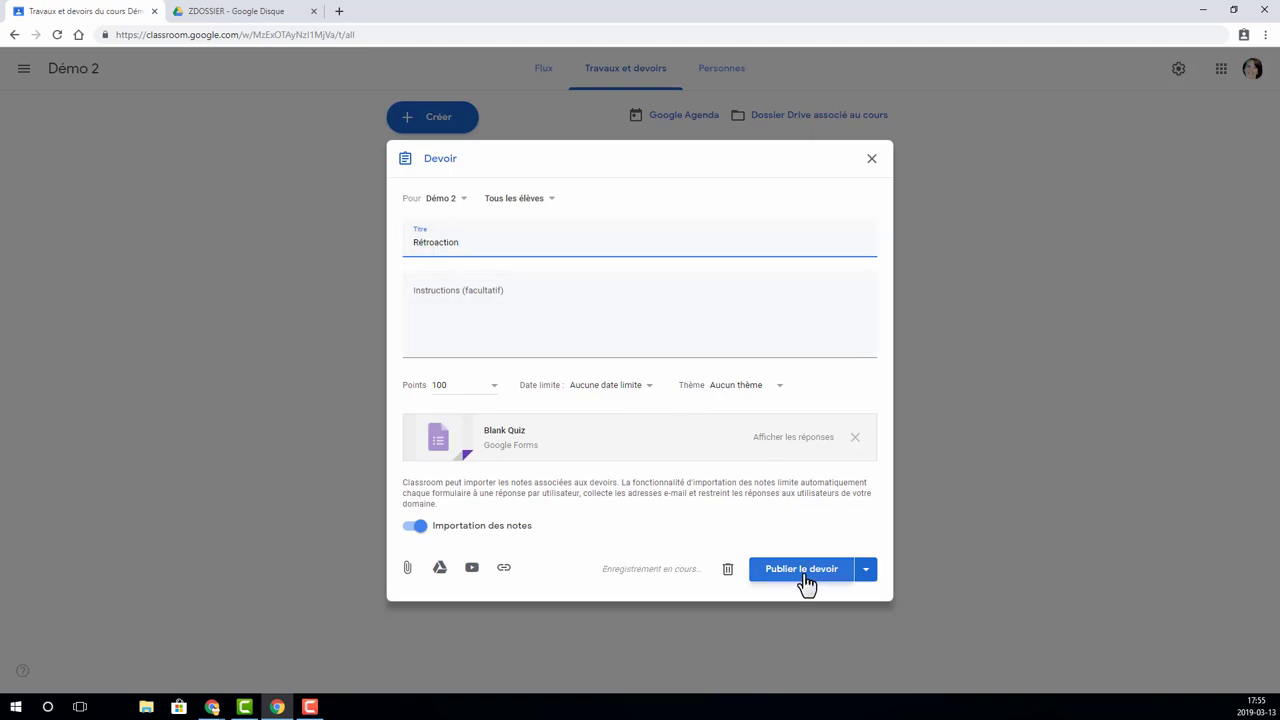